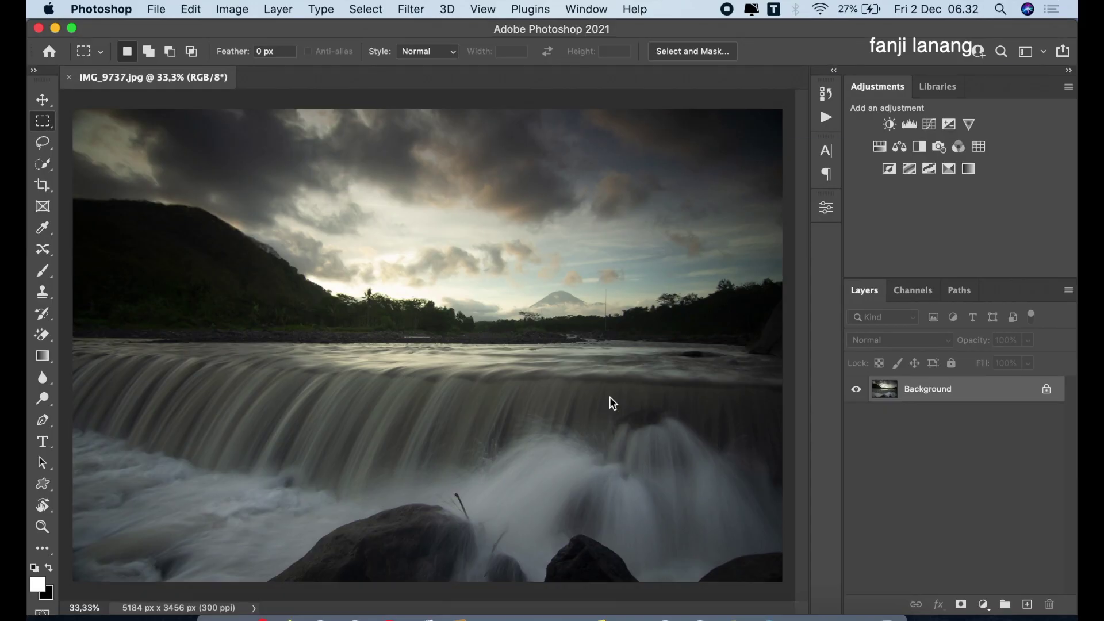
Step: Duplicate the Background layer and open the copy in the Camera Raw Filter
left_click_drag(966, 398, 1028, 602)
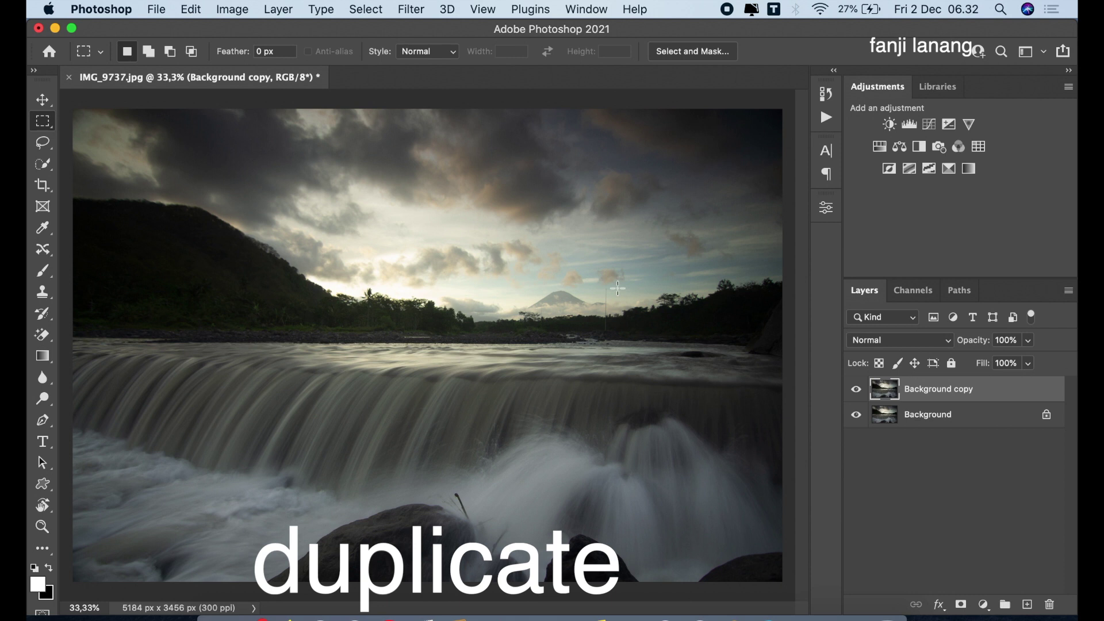
left_click(413, 10)
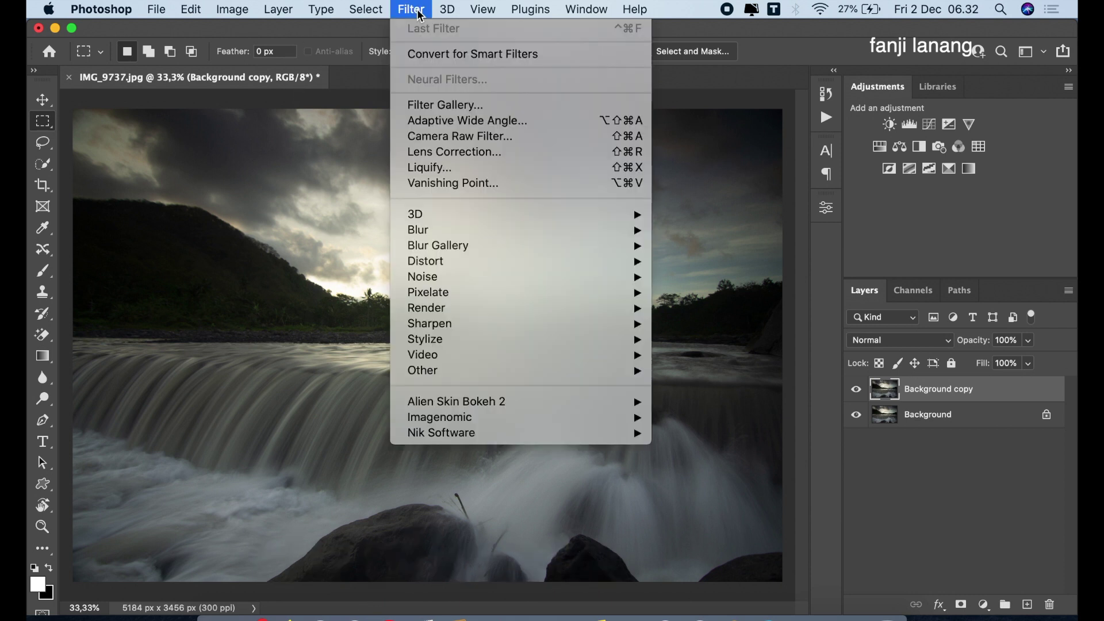
left_click(453, 137)
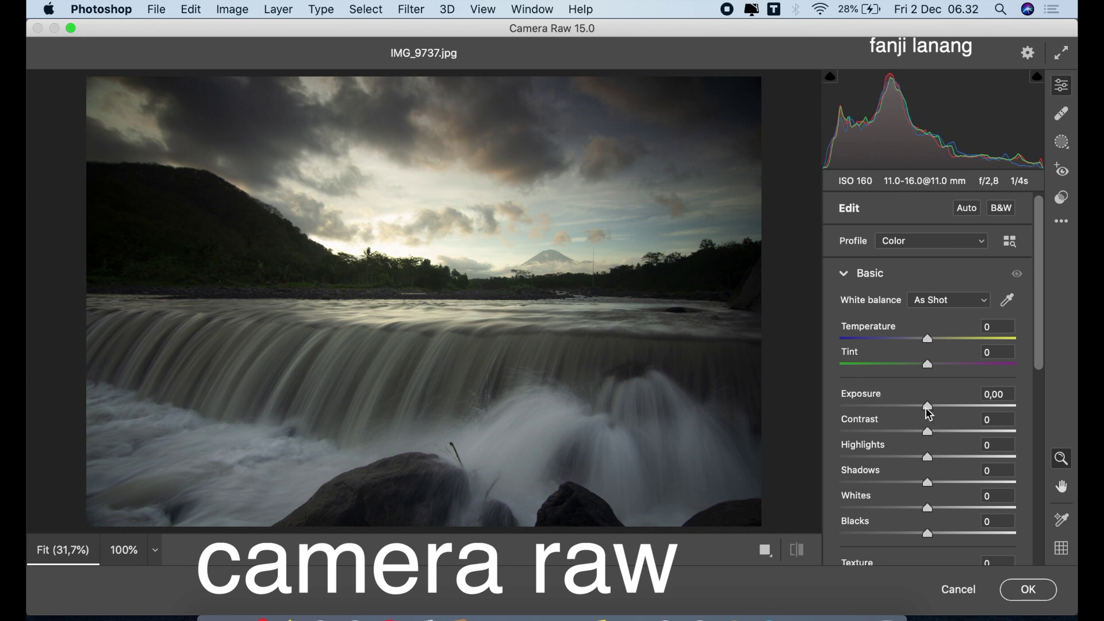
Step: Set the photo's basic tone: exposure +0,05, contrast -20, highlights -100, shadows +100 and blacks -30
left_click_drag(928, 410, 839, 458)
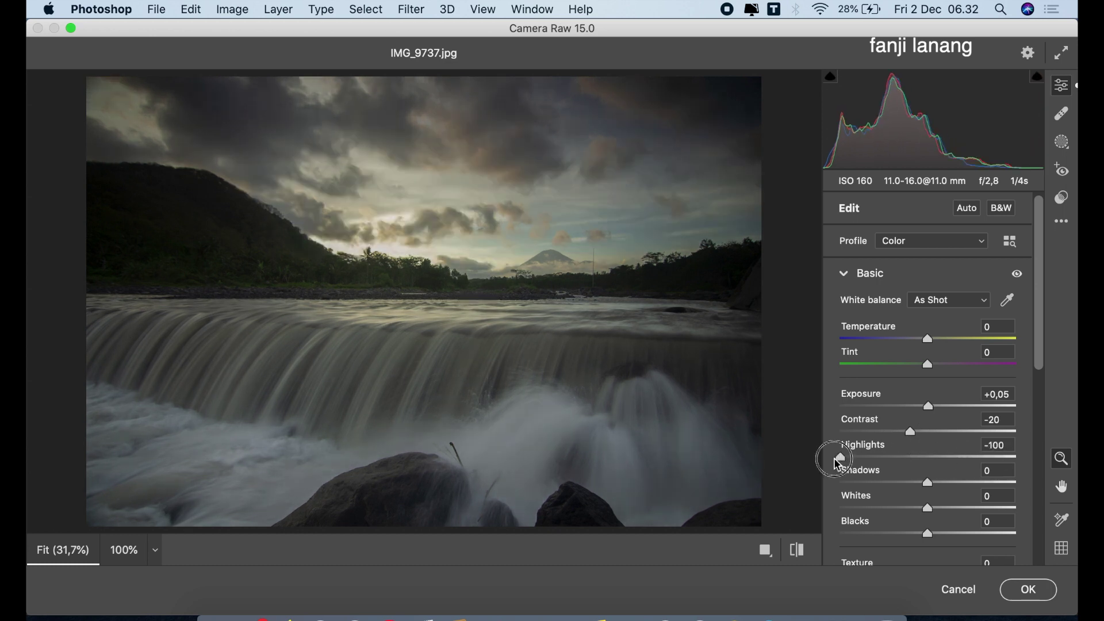
left_click_drag(928, 483, 1071, 488)
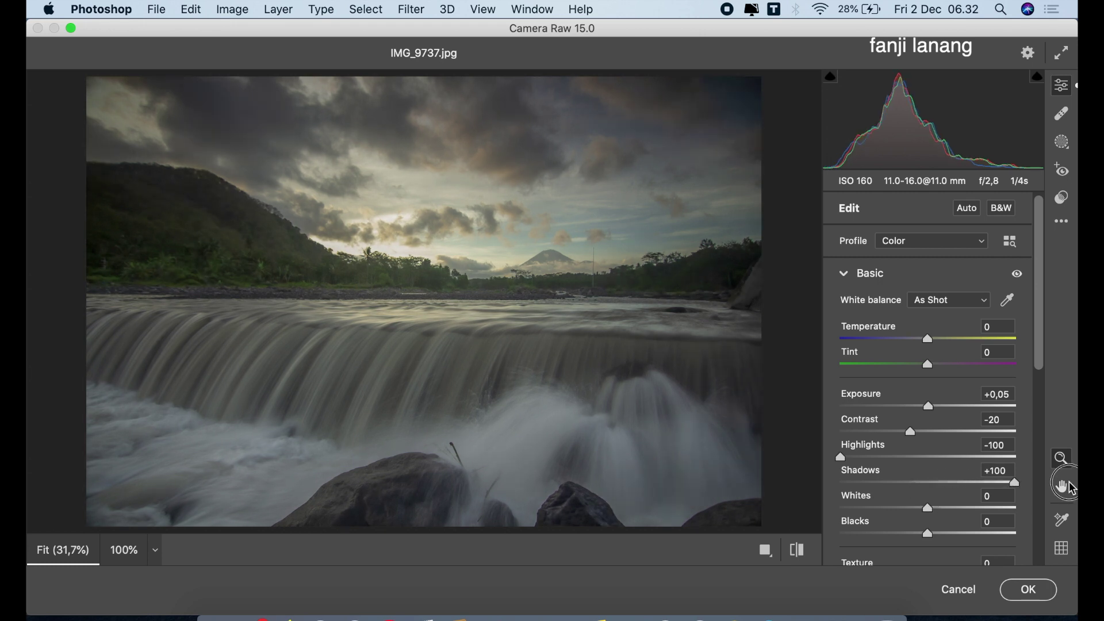
left_click_drag(1038, 363, 1033, 408)
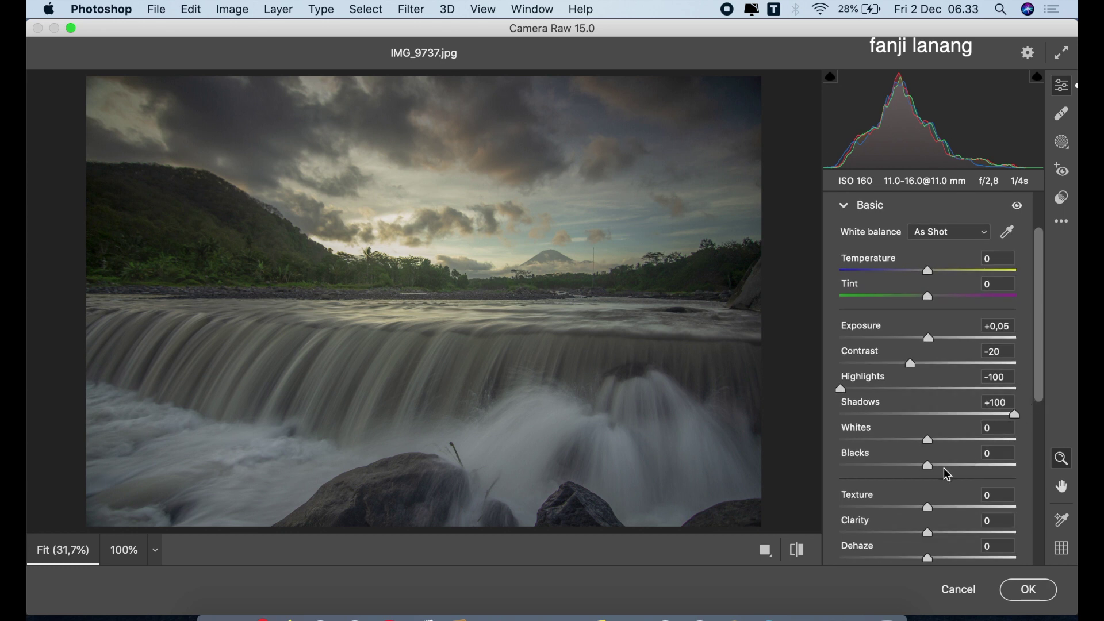
left_click(901, 466)
left_click_drag(901, 467, 901, 502)
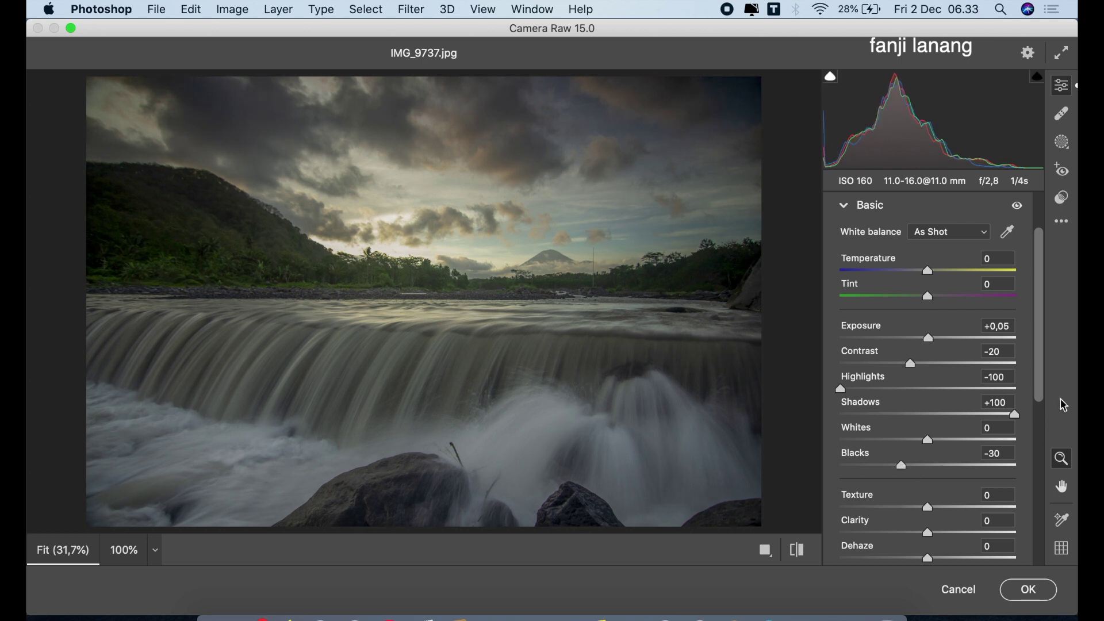
Step: Raise the photo's vibrance and saturation to +20 each
left_click_drag(1045, 389, 1041, 449)
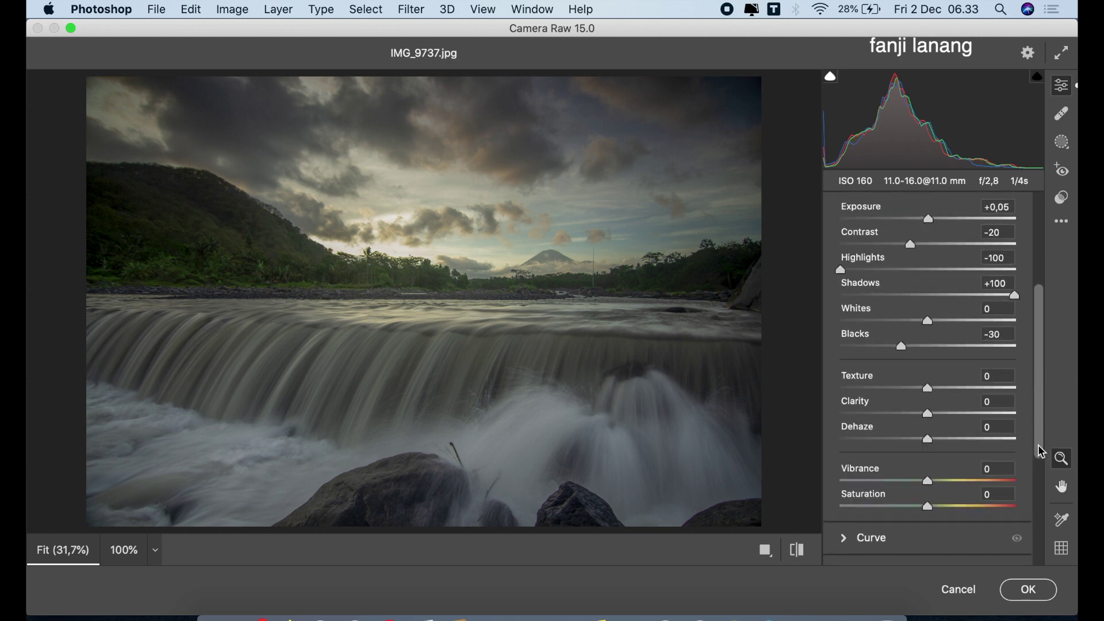
left_click_drag(942, 480, 949, 521)
left_click(941, 504)
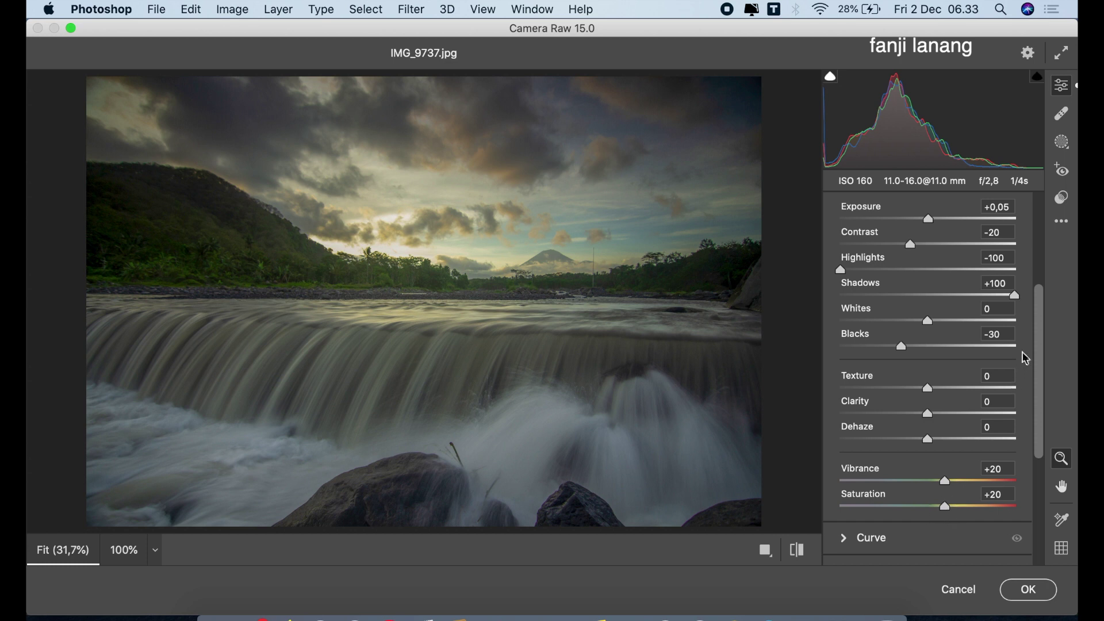
Step: Cool the white balance to a temperature of -2 and collapse the Basic adjustments
left_click_drag(1041, 316, 1039, 217)
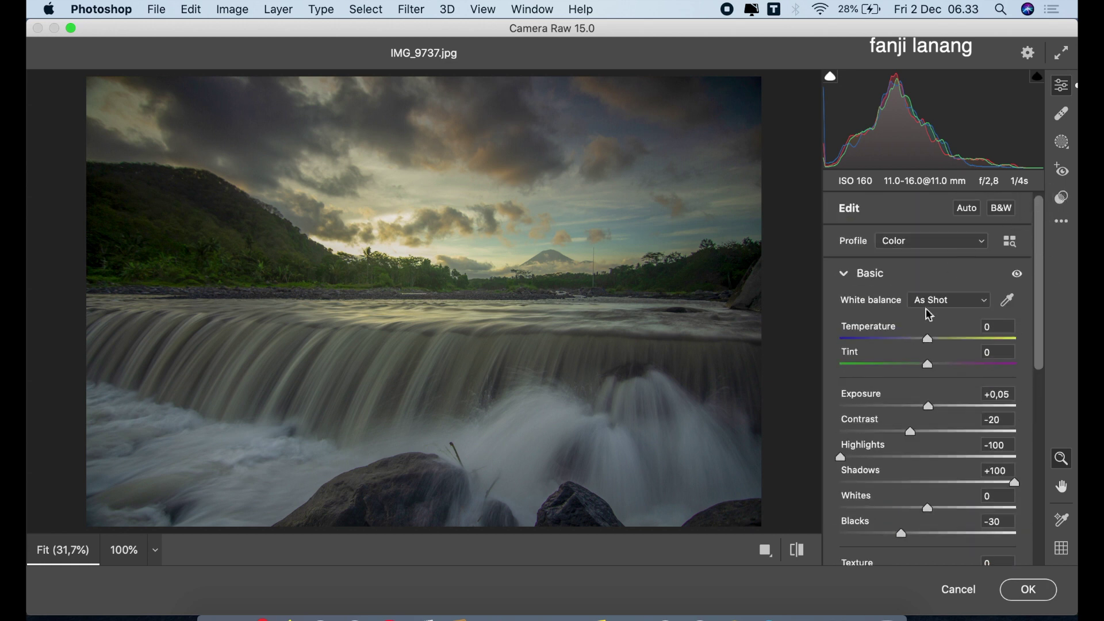
left_click_drag(924, 342, 930, 348)
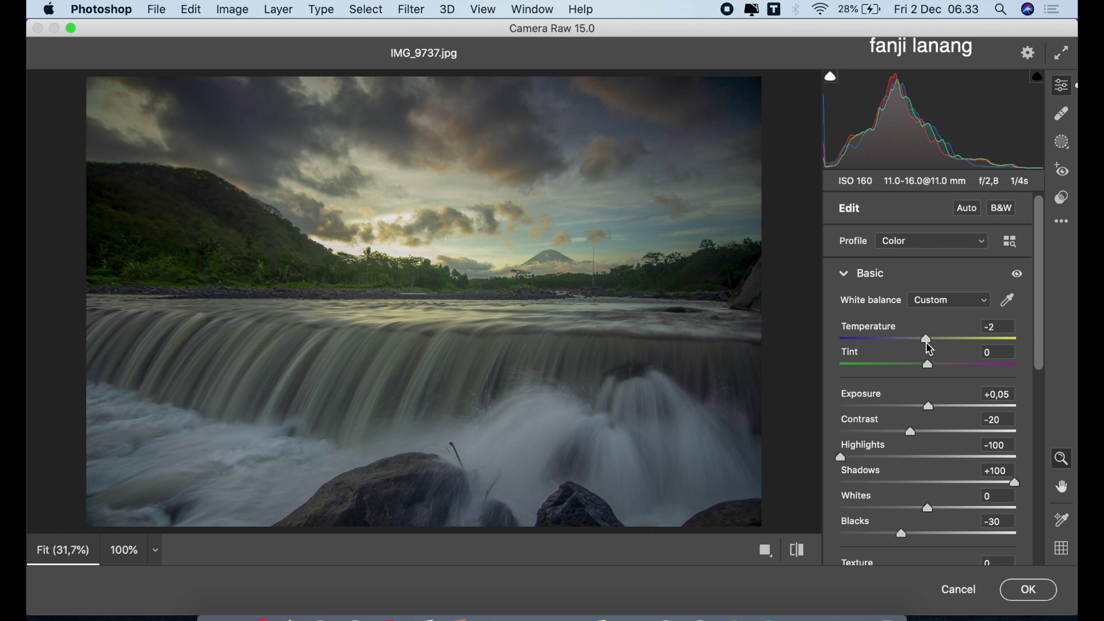
left_click(845, 274)
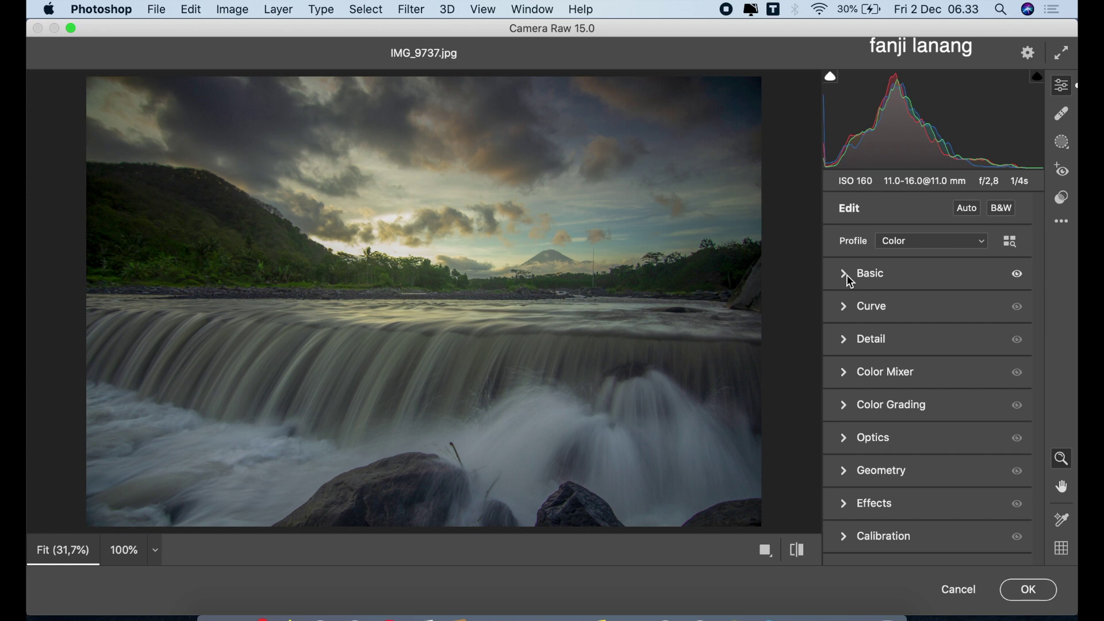
Step: Create a radial gradient mask as a wide ellipse and place it over the splashing water at the lower right of the photo
left_click(1066, 146)
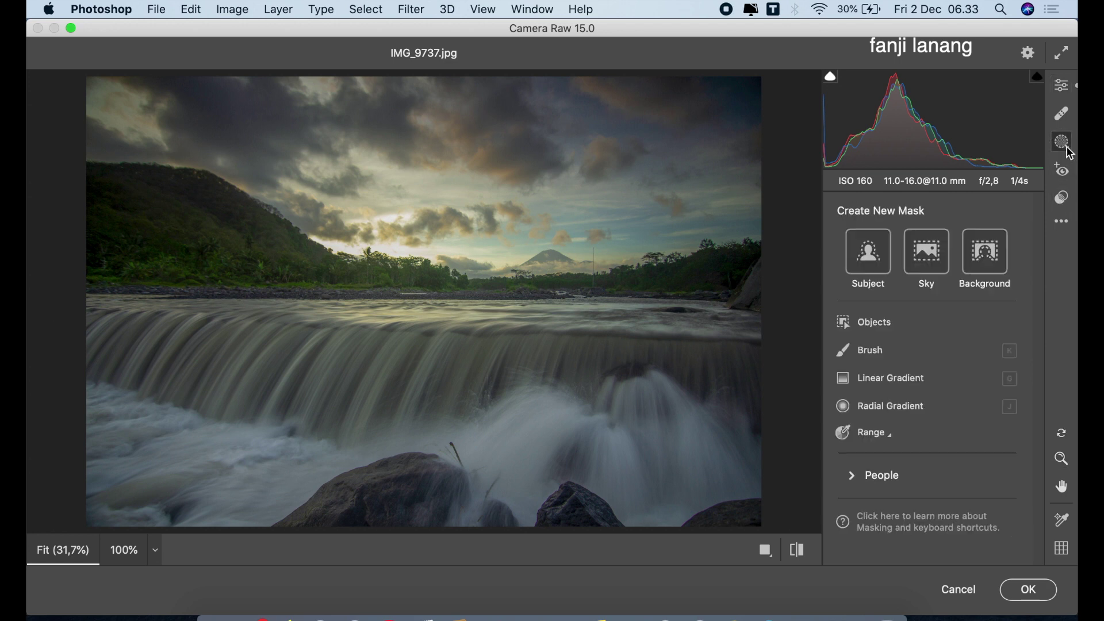
left_click(923, 407)
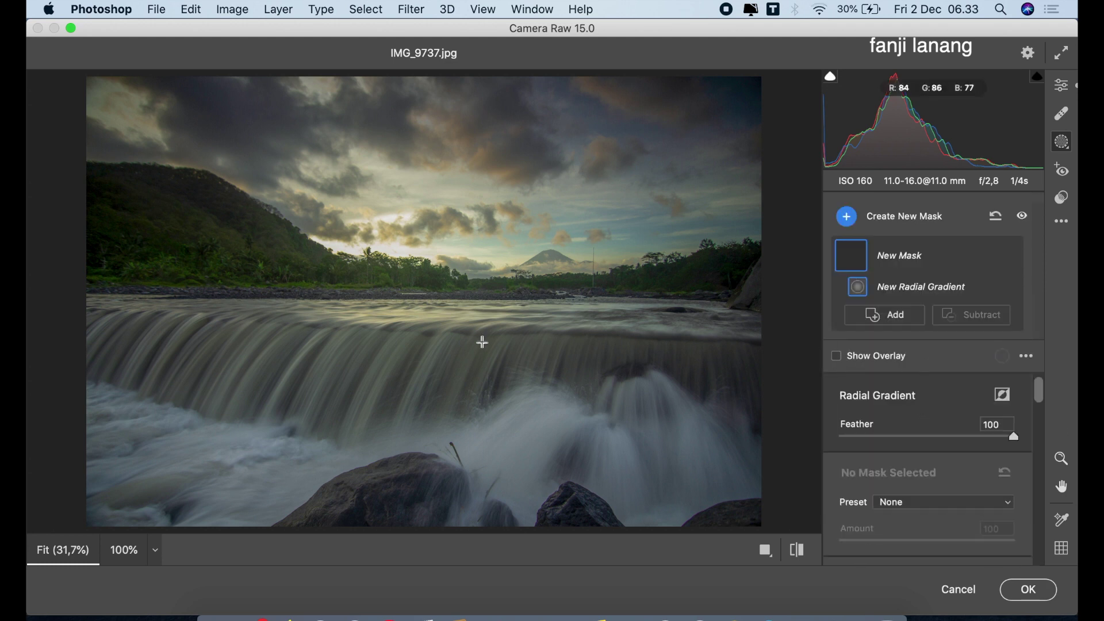
left_click_drag(513, 431, 661, 483)
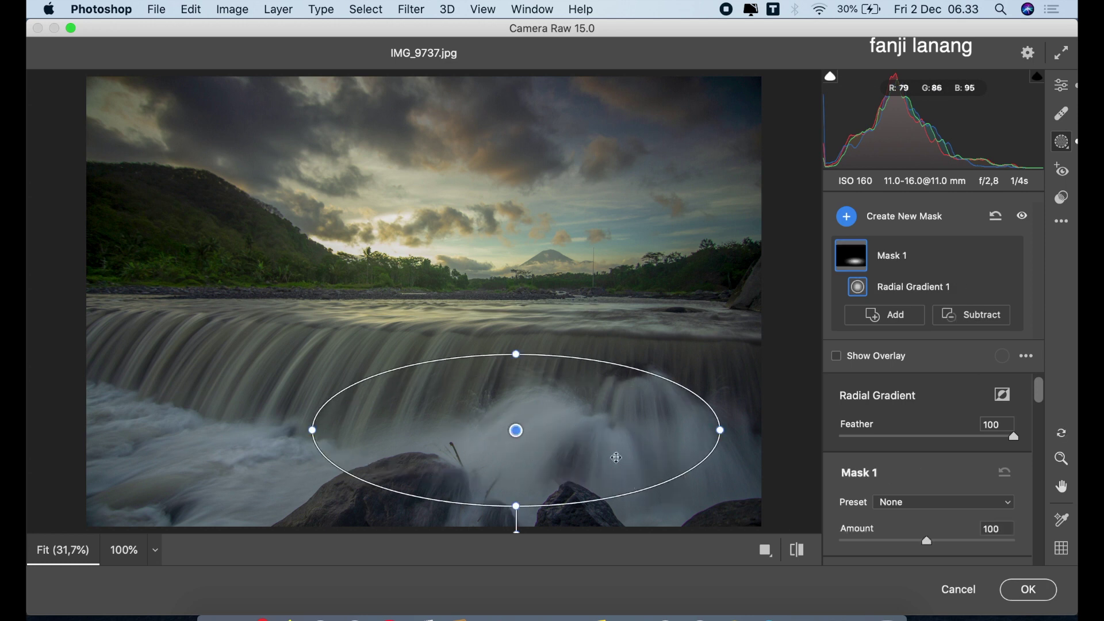
left_click_drag(564, 442, 667, 454)
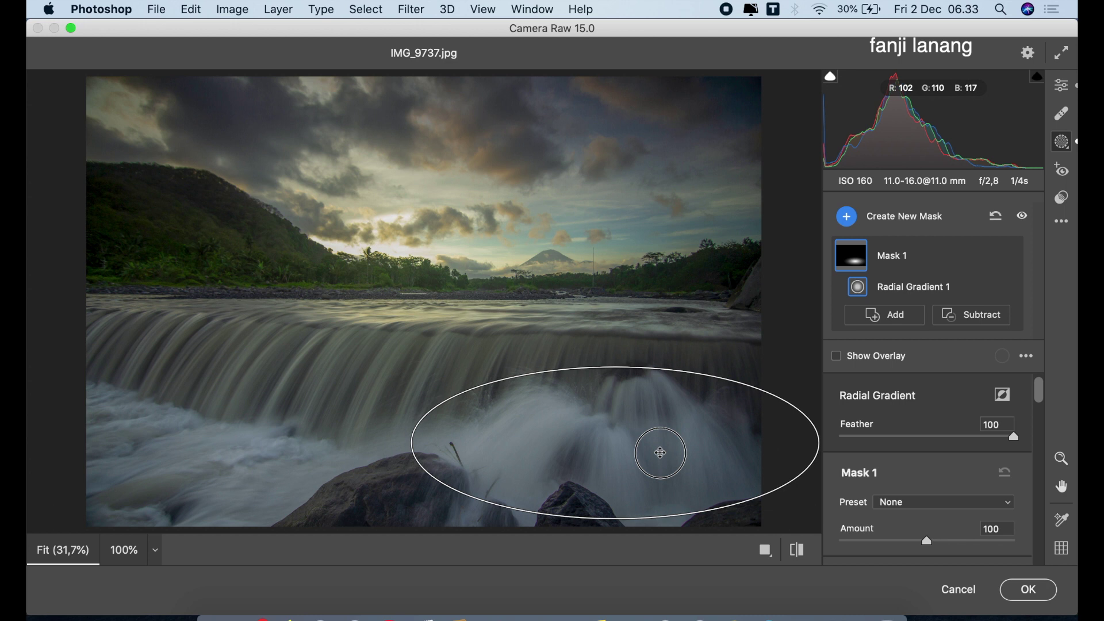
Step: Set the splash mask's exposure to +1,15, contrast to +69 and shadows to -50
left_click_drag(1040, 392, 1041, 416)
left_click_drag(936, 455, 1037, 480)
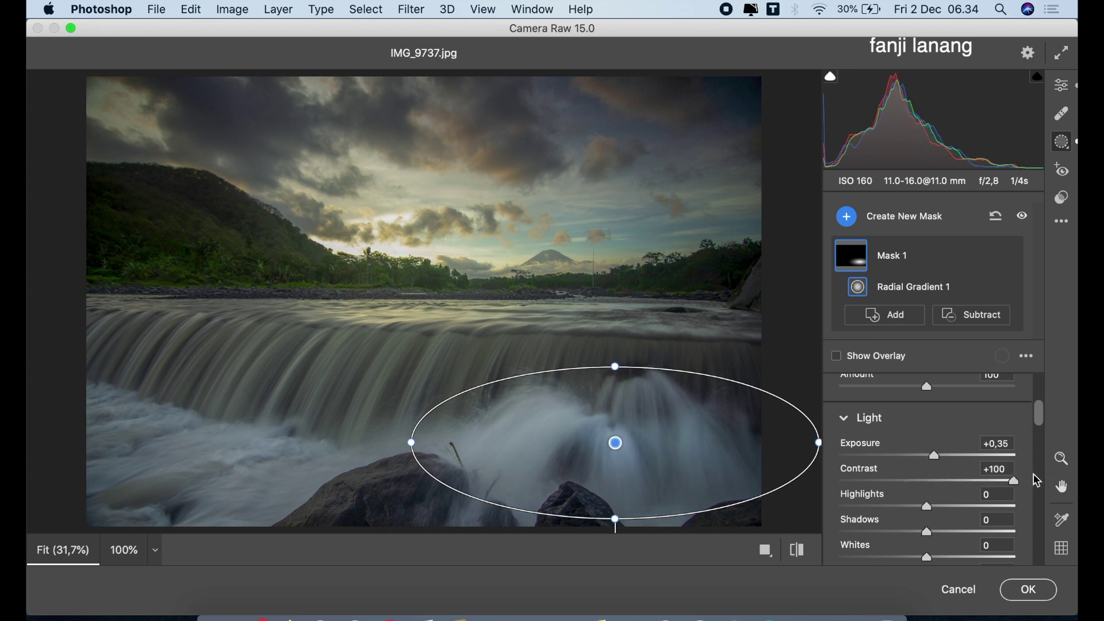
left_click(987, 482)
left_click_drag(942, 460, 958, 463)
left_click_drag(927, 539, 884, 540)
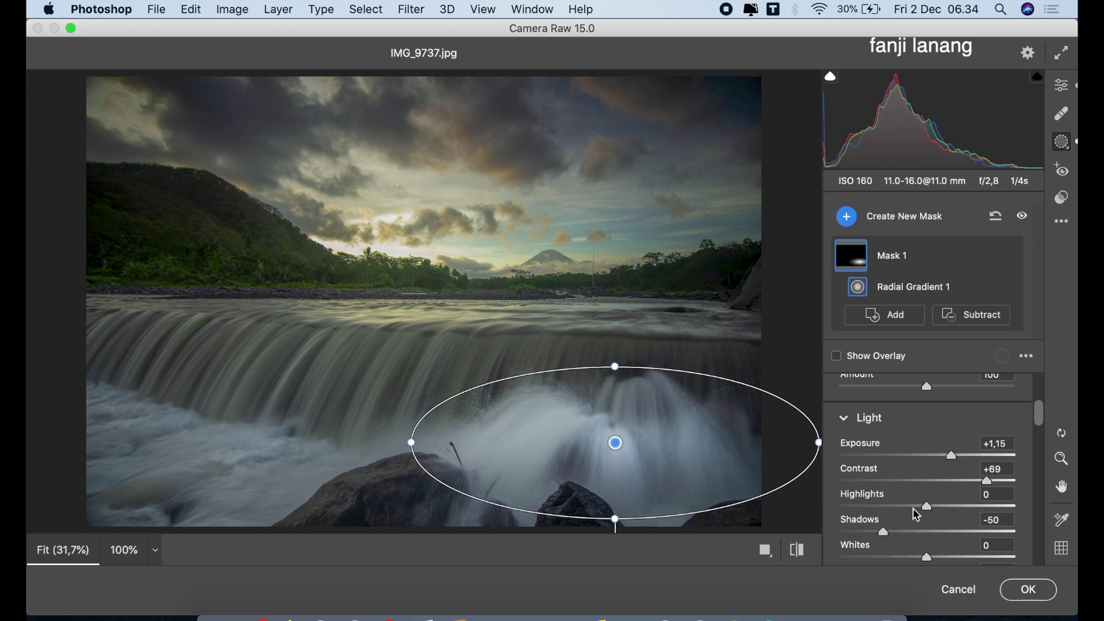
Step: Set the splash mask's highlights to -71, exposure to +1,30 and whites to +74
left_click_drag(932, 511, 866, 509)
mouse_move(959, 456)
left_mouse_down()
mouse_move(969, 463)
mouse_move(958, 470)
left_mouse_up()
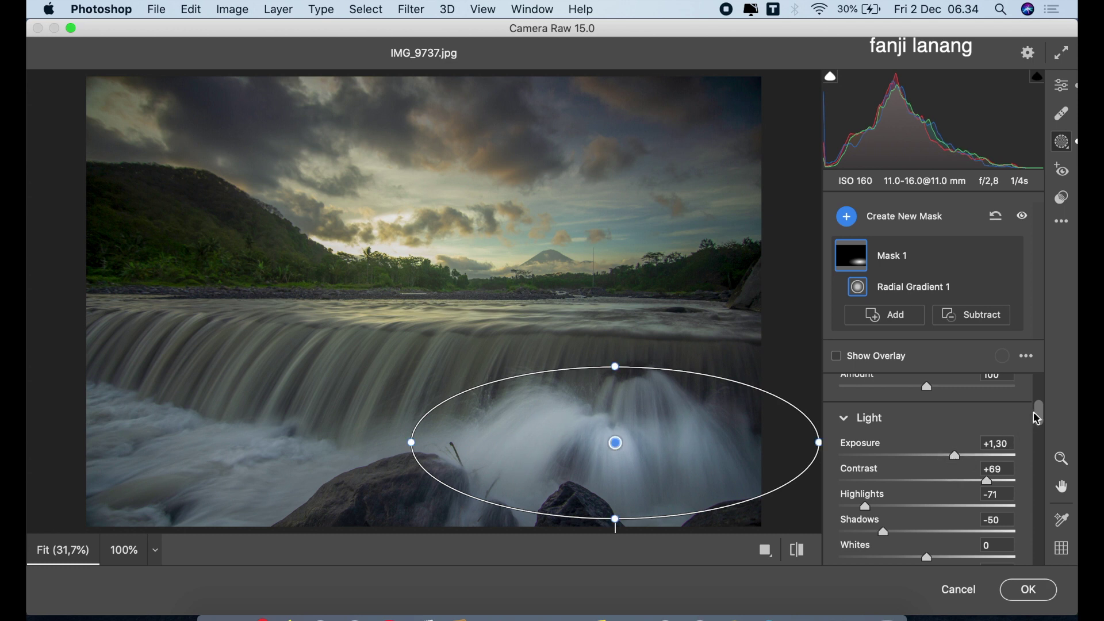
left_click_drag(1038, 418, 1038, 426)
left_click_drag(927, 451, 997, 474)
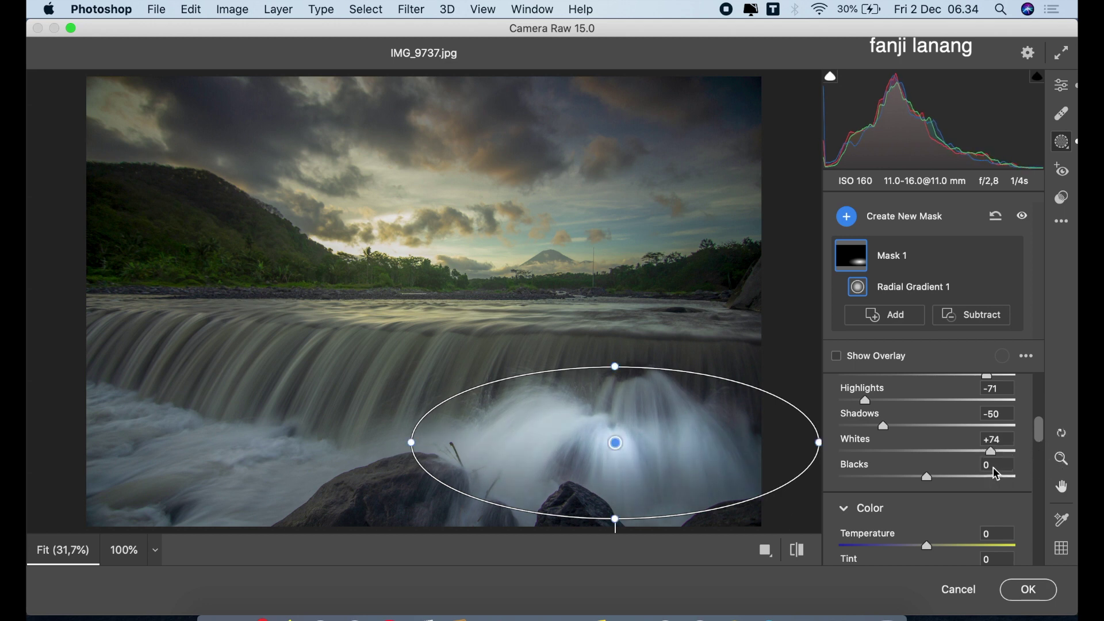
Step: Add a second radial gradient to Mask 1, stretched wide over the left part of the waterfall and tilted slightly
left_click(898, 318)
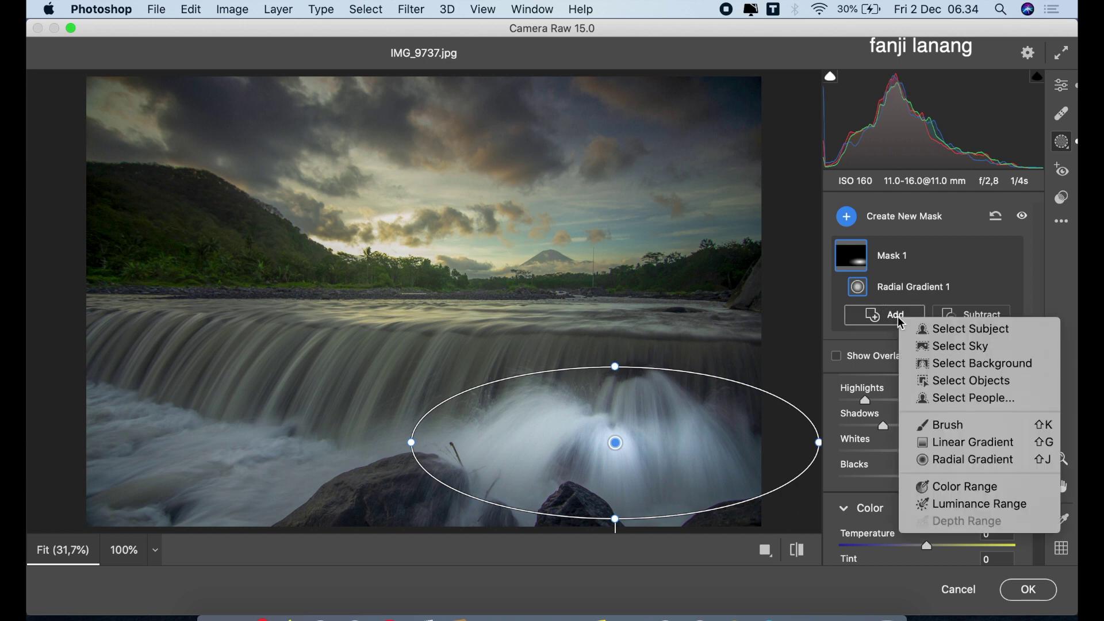
left_click(953, 465)
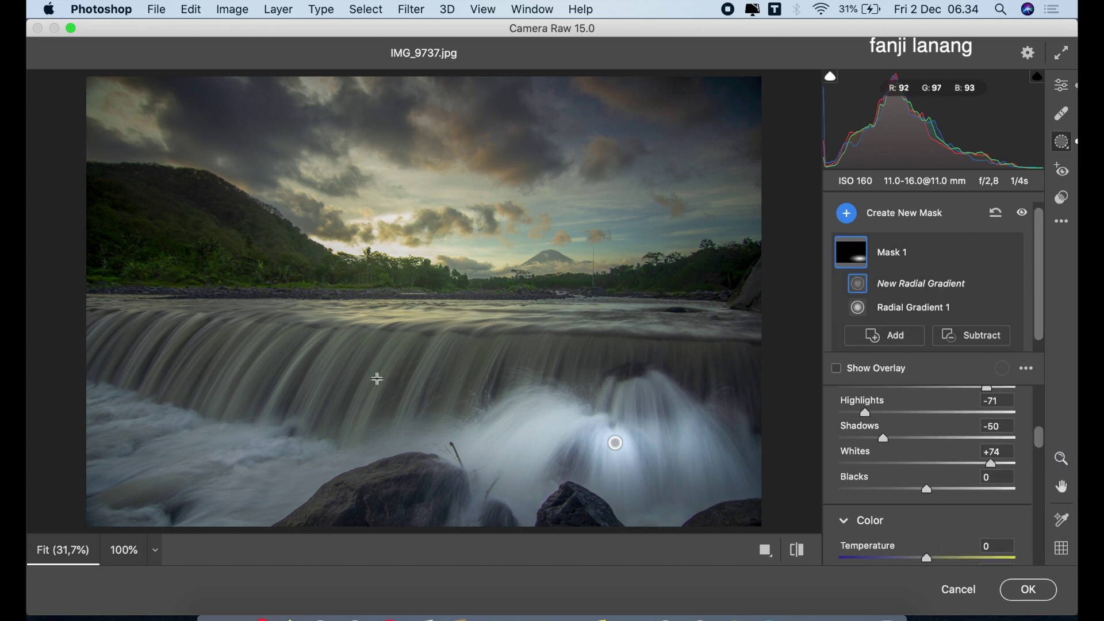
left_click_drag(177, 360, 392, 390)
left_click_drag(468, 377, 616, 381)
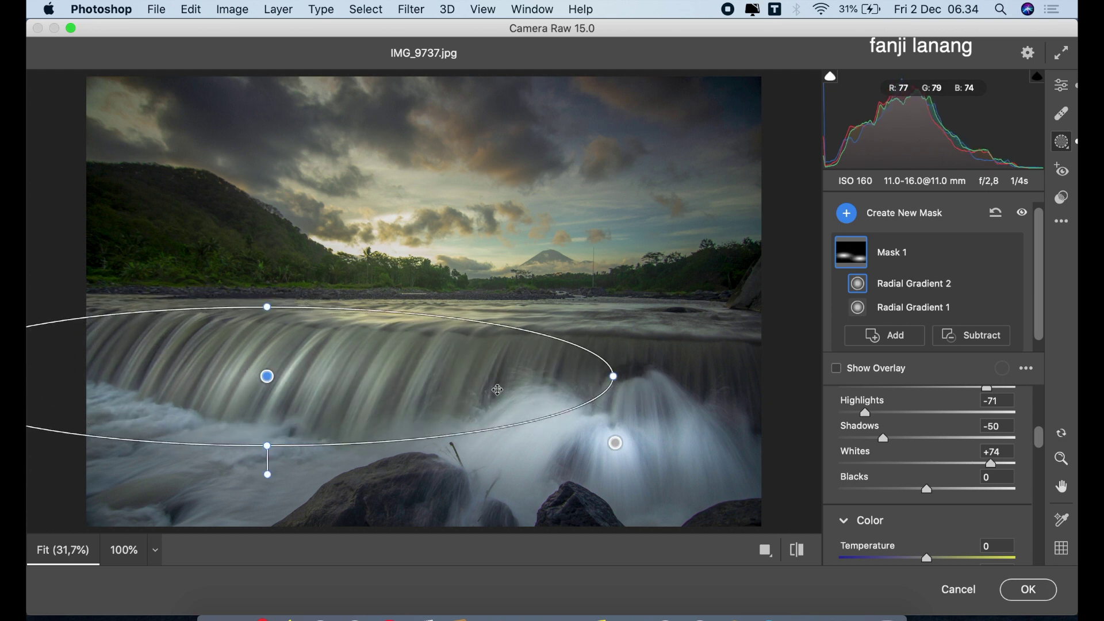
mouse_move(540, 385)
left_mouse_down()
mouse_move(552, 385)
mouse_move(540, 388)
left_mouse_up()
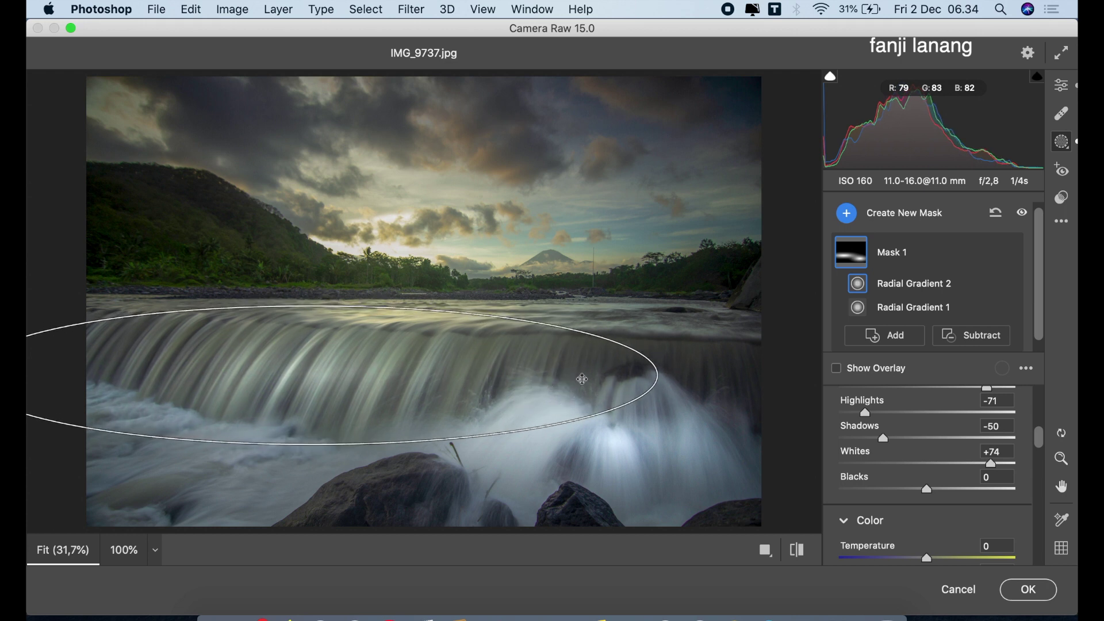
left_click_drag(693, 375, 709, 399)
Step: Set Mask 1's exposure to +1,40 and refine the tilt, height and position of the left waterfall gradient
left_click_drag(1036, 438, 1040, 420)
left_click_drag(972, 460, 961, 461)
left_click_drag(413, 374, 385, 363)
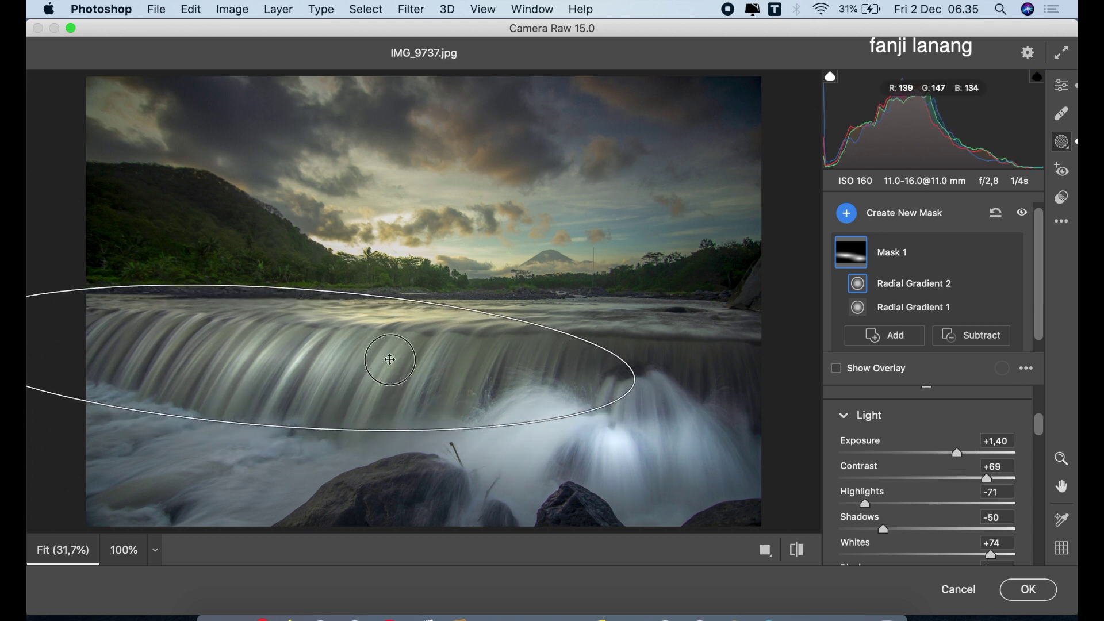
mouse_move(652, 383)
left_mouse_down()
mouse_move(659, 366)
mouse_move(653, 372)
left_mouse_up()
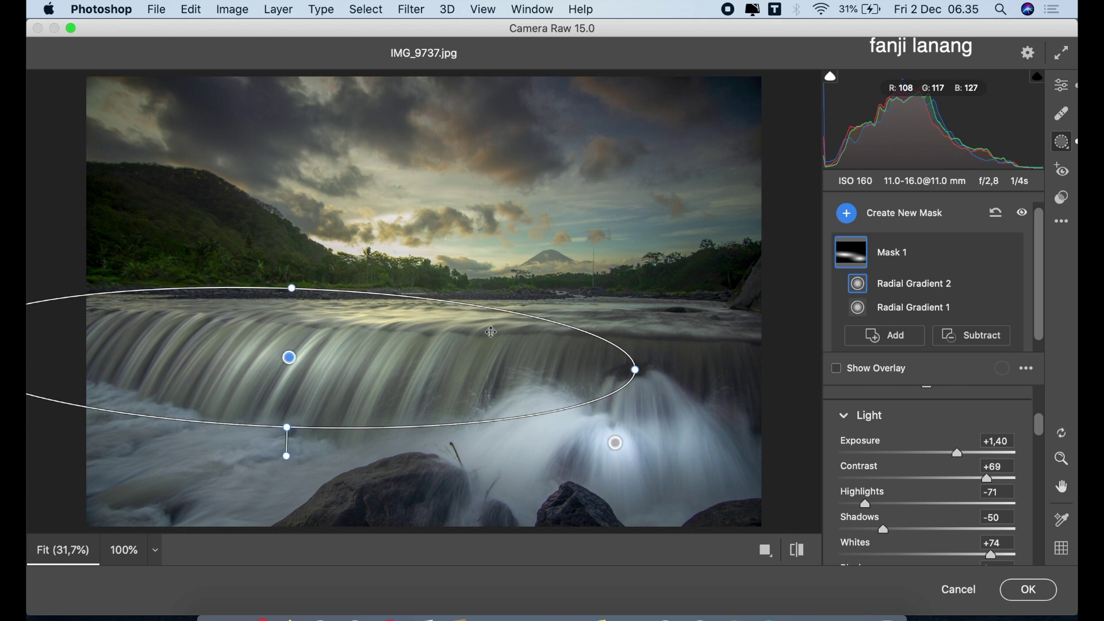
left_click_drag(298, 287, 297, 302)
left_click_drag(368, 363, 375, 374)
Step: Add a flat radial gradient to Mask 1 over the waterfall's right edge and set the mask's exposure to +1,30
left_click(874, 336)
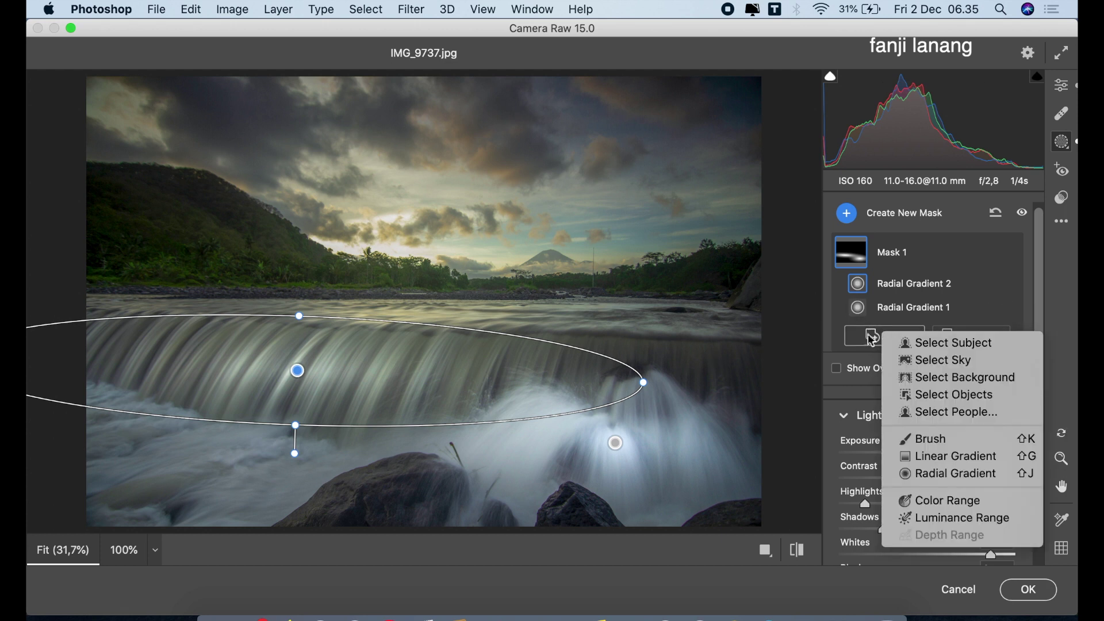
left_click(920, 474)
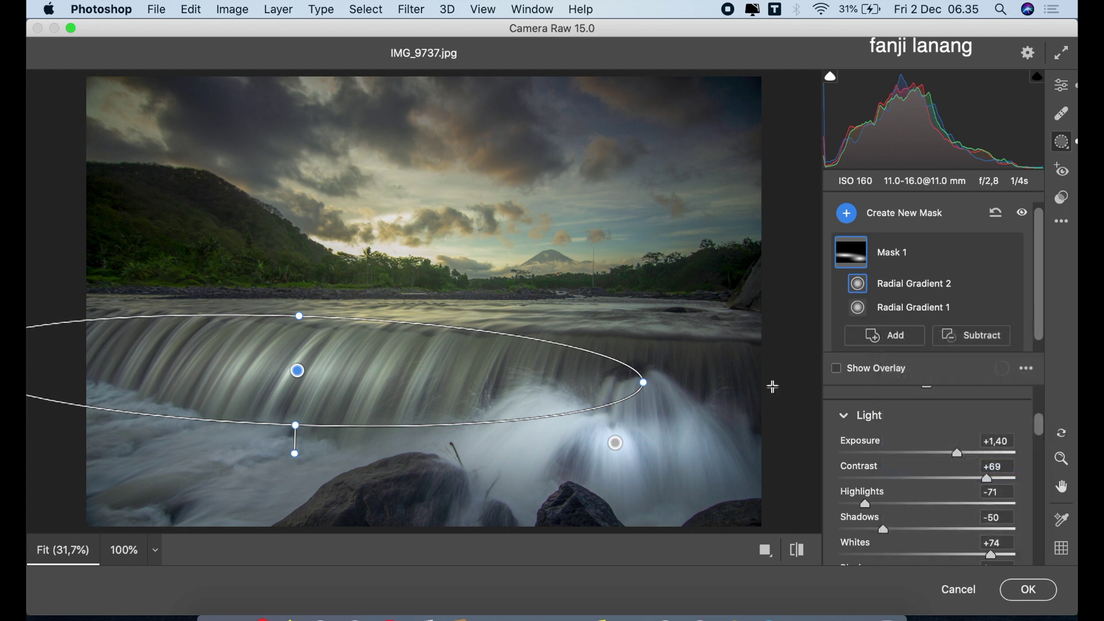
left_click_drag(658, 359, 725, 369)
mouse_move(653, 355)
left_mouse_down()
mouse_move(677, 357)
mouse_move(656, 357)
left_mouse_up()
mouse_move(955, 460)
left_mouse_down()
mouse_move(982, 457)
mouse_move(960, 460)
left_mouse_up()
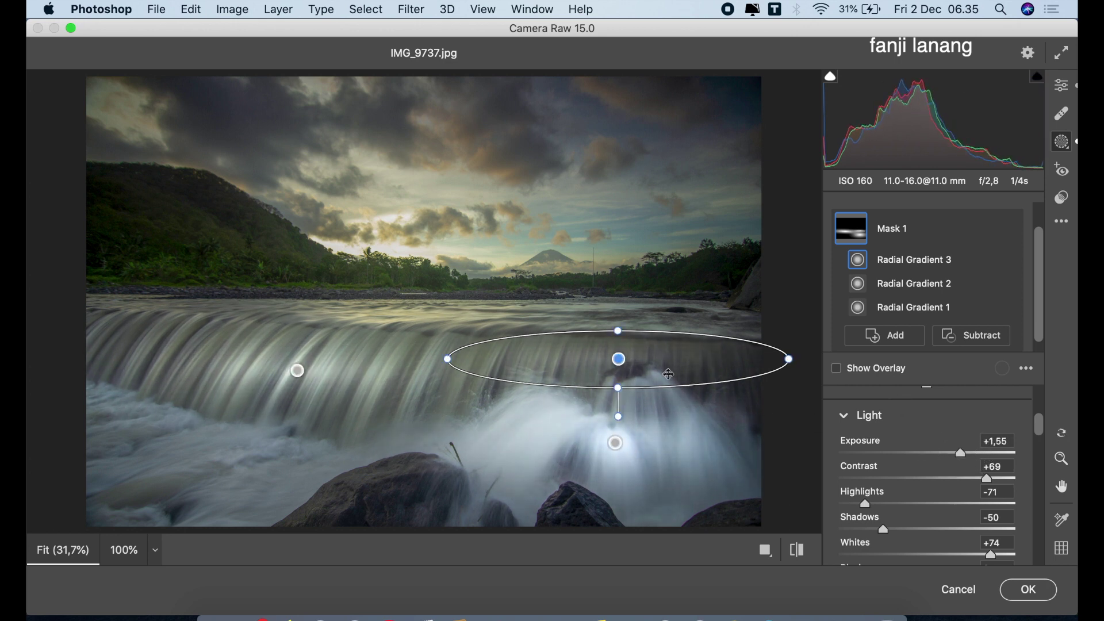
left_click_drag(658, 362, 660, 361)
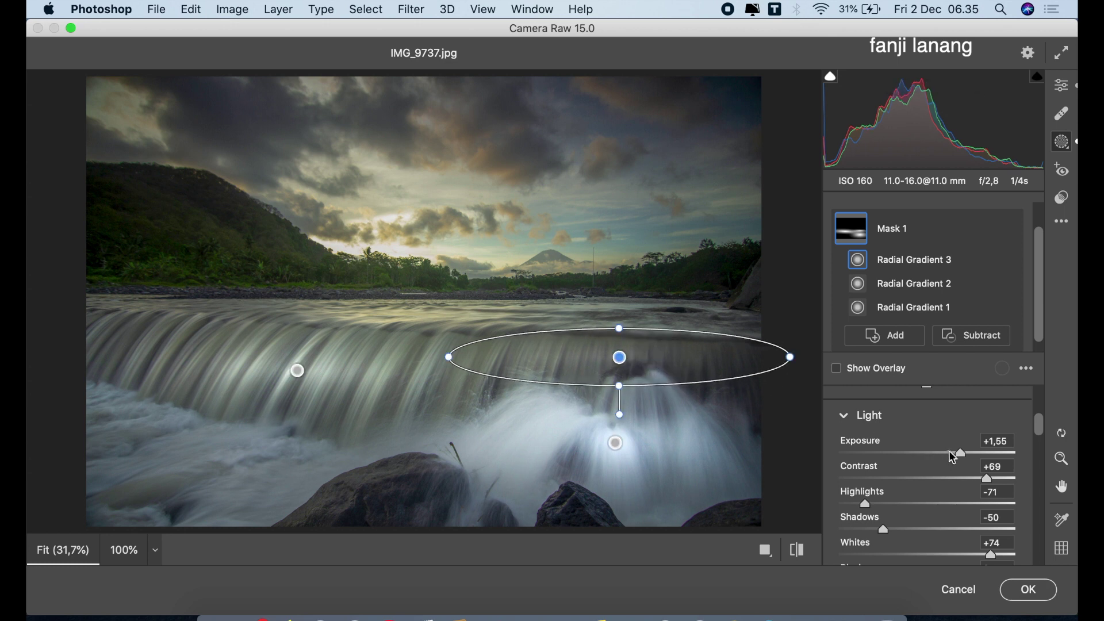
left_click_drag(950, 454, 959, 458)
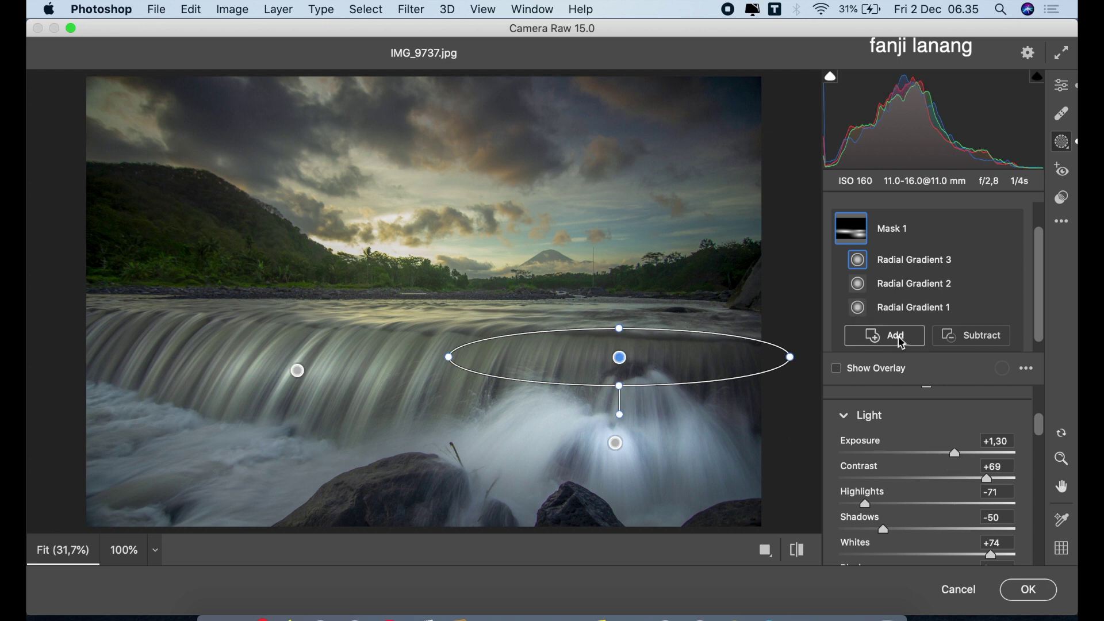
Step: Add another radial gradient to Mask 1, tilted to follow the white water at the lower left of the photo
left_click(866, 338)
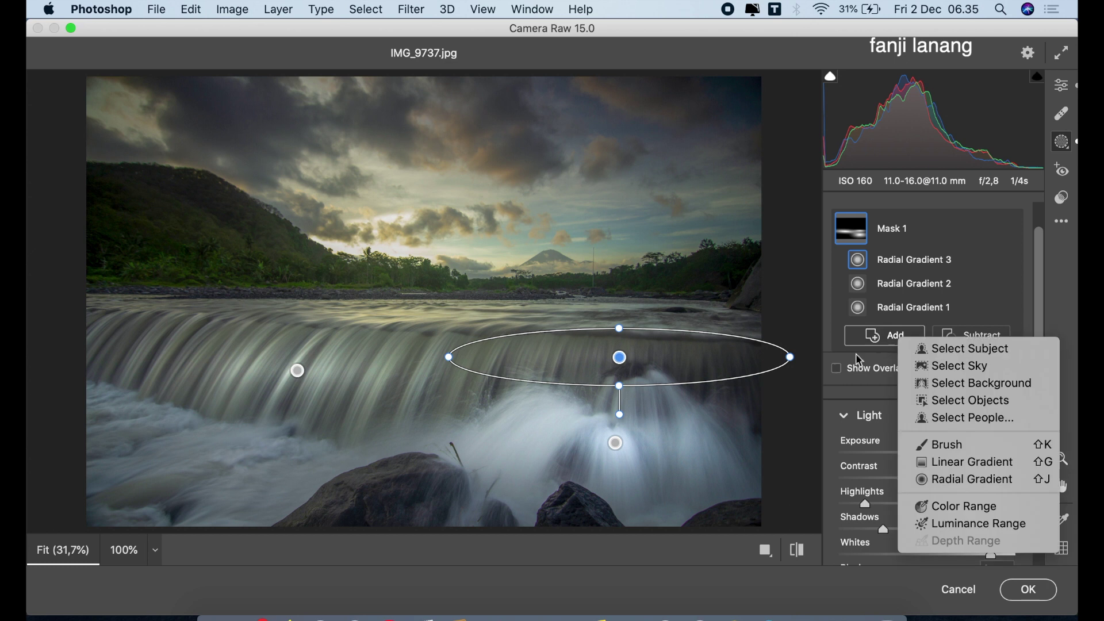
left_click(964, 479)
left_click_drag(185, 451, 324, 482)
left_click_drag(397, 448, 414, 474)
left_click_drag(312, 452, 249, 428)
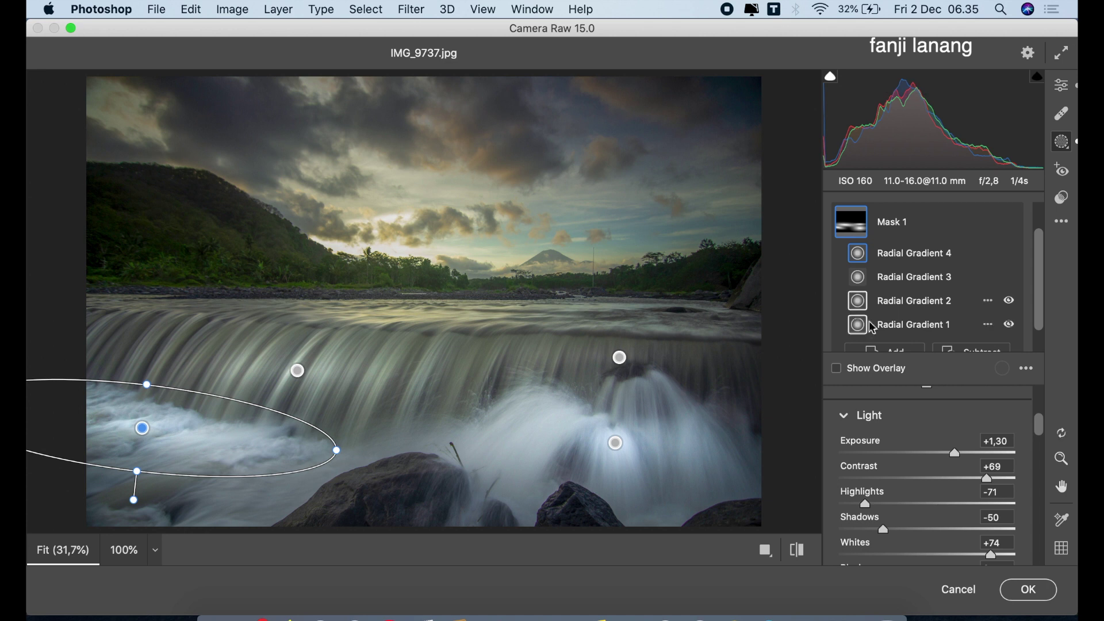
Step: Add a long, flat radial gradient to Mask 1 across the river surface above the waterfall
left_click(912, 352)
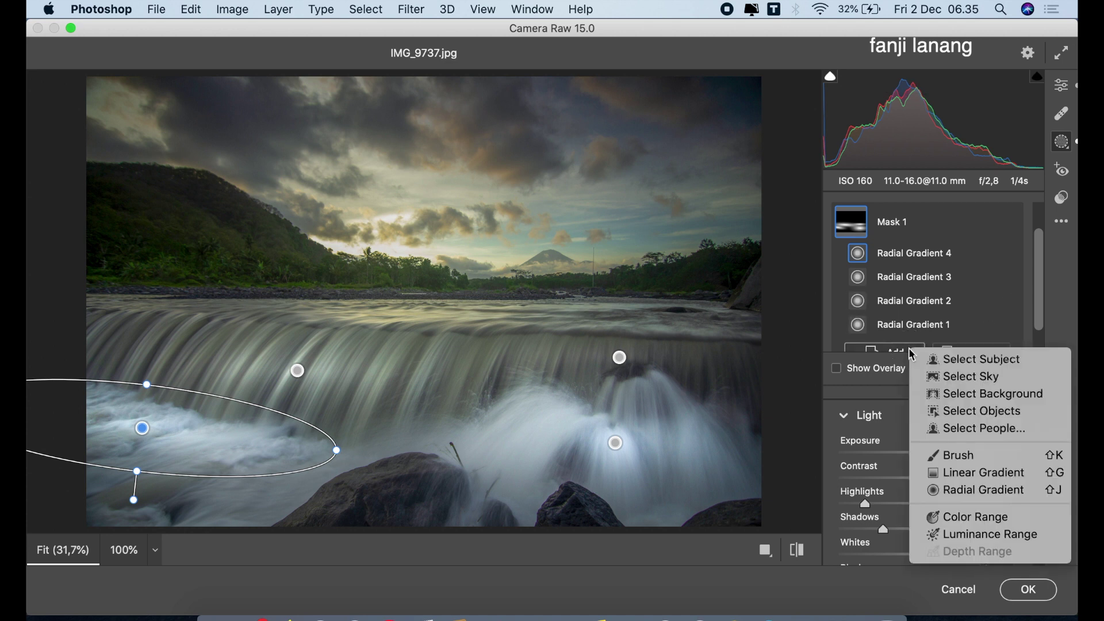
left_click(972, 490)
left_click_drag(403, 318, 619, 345)
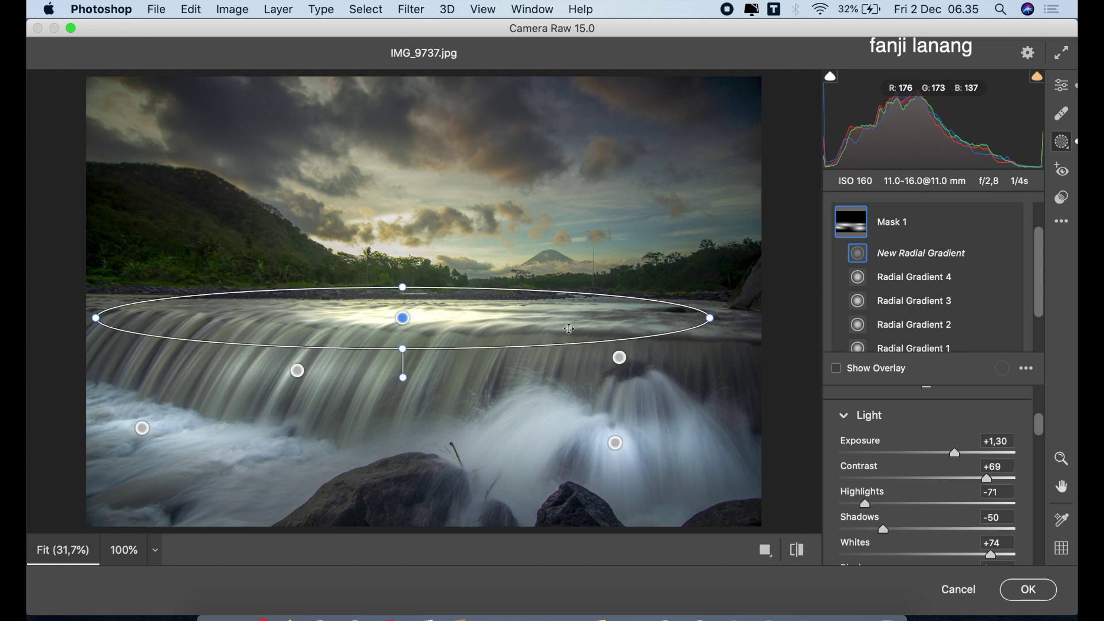
Step: Shift the long river-surface radial gradient to the right and slightly down, then return to the overall edit settings
left_click_drag(520, 314, 638, 331)
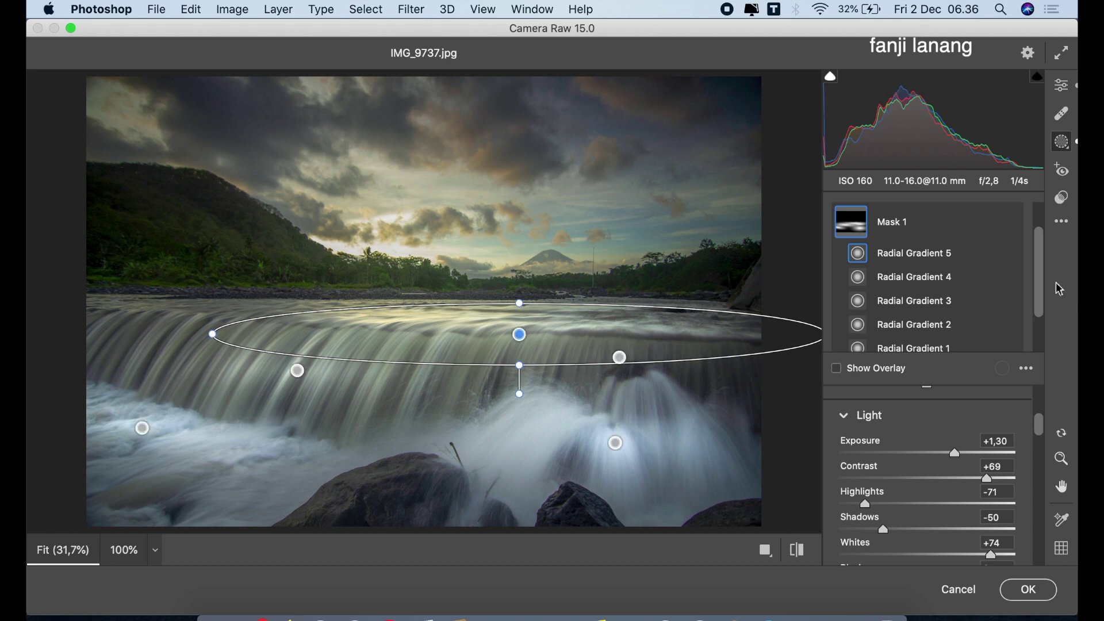
left_click(1070, 90)
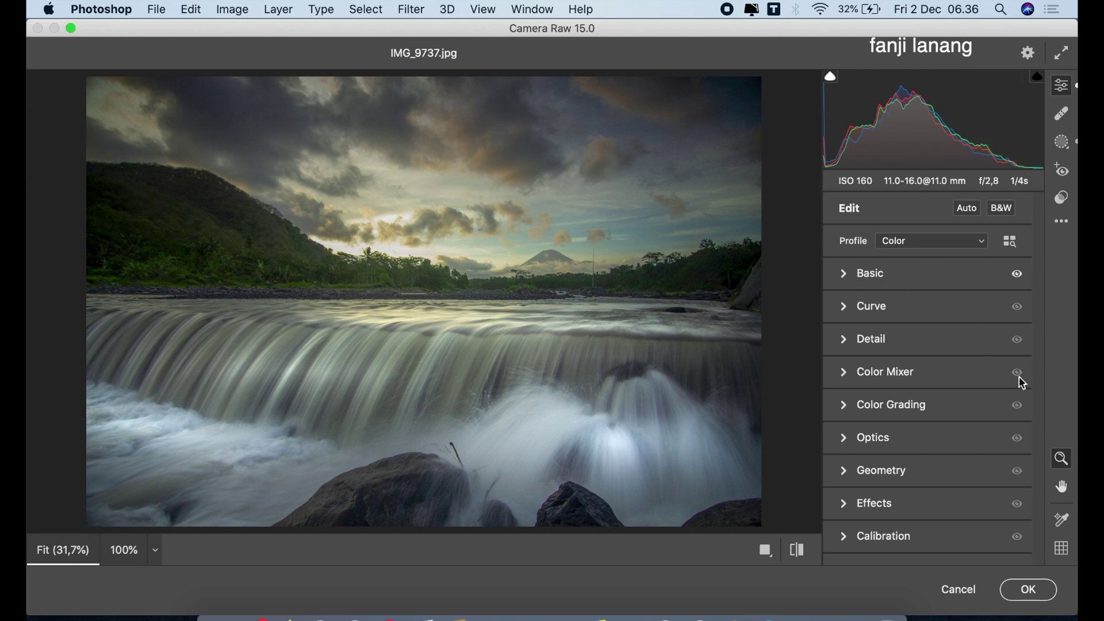
Step: Set the photo's overall exposure to +0,30, with vibrance and saturation both at +20
left_click(844, 277)
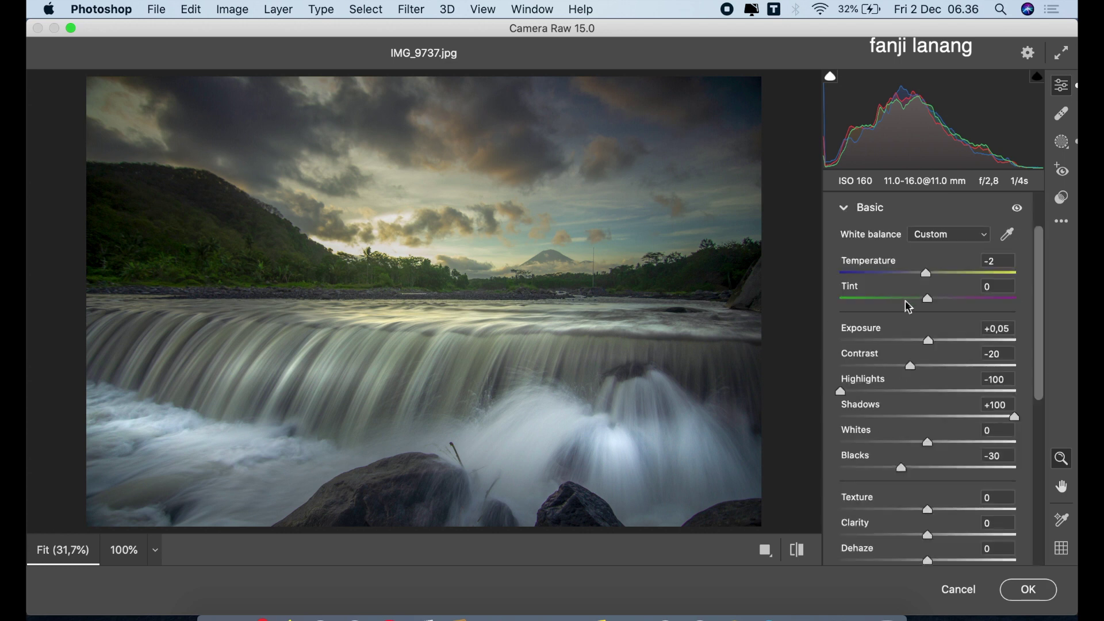
left_click_drag(931, 342, 935, 355)
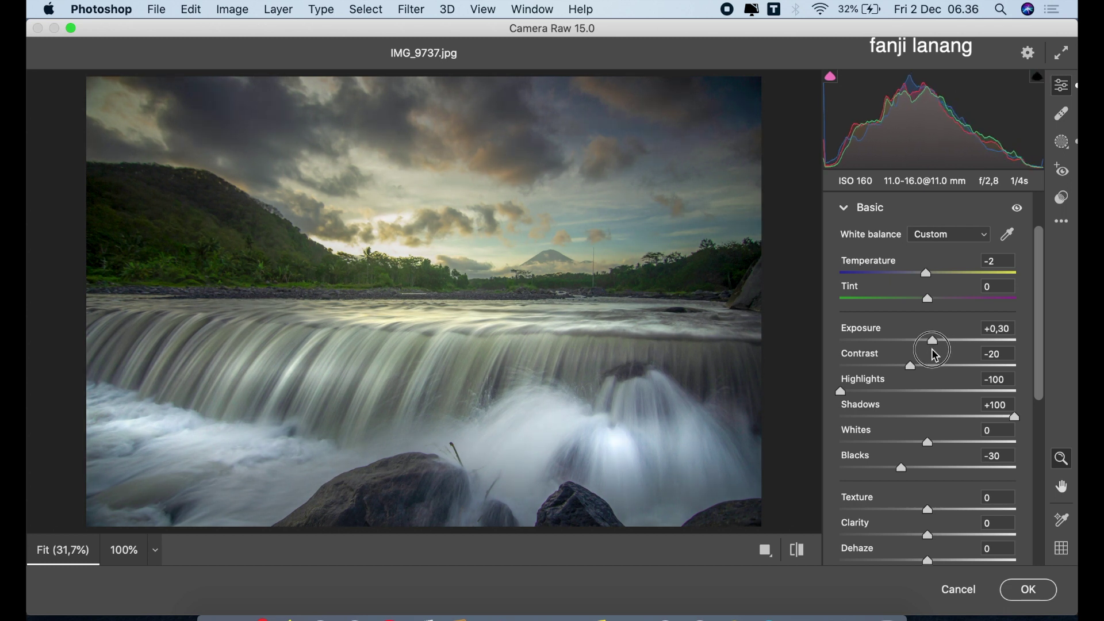
left_click_drag(1042, 351, 1034, 446)
left_click_drag(968, 397, 947, 418)
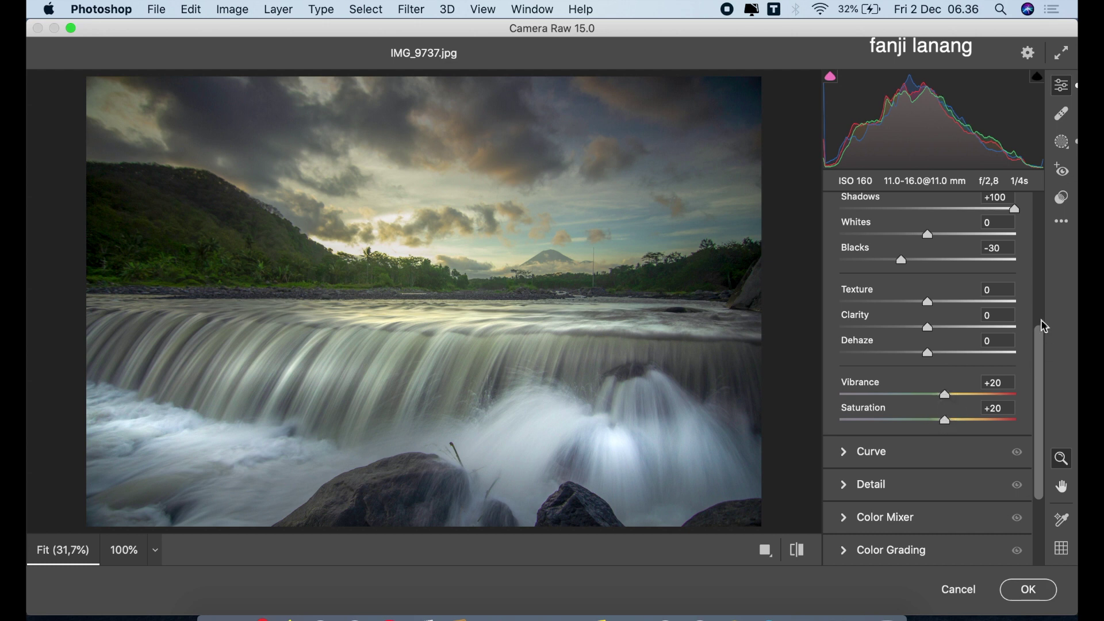
scroll(920, 290, "up", 10)
left_click(844, 275)
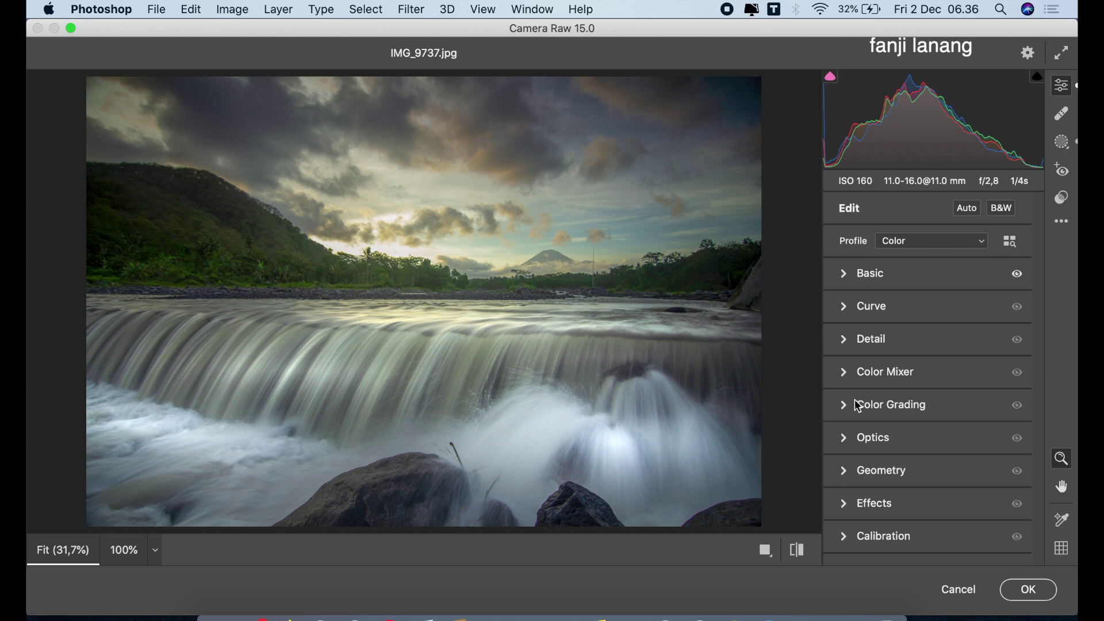
Step: Shift the hue of the oranges to -10 and the yellows to -20 in the Color Mixer
left_click(846, 375)
left_click(888, 295)
left_click(848, 296)
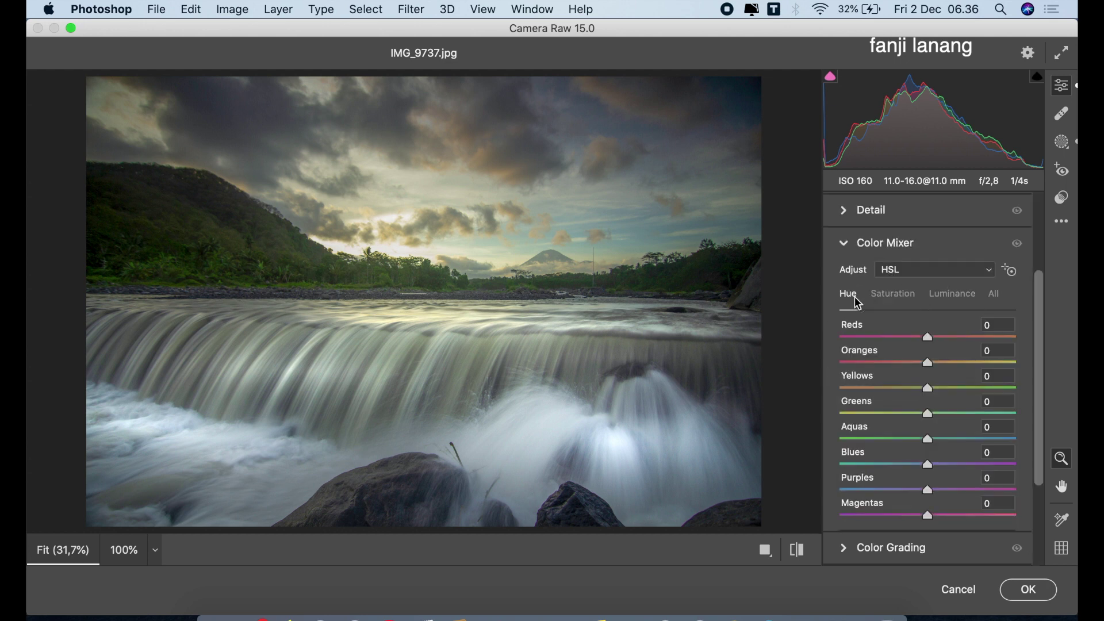
left_click(919, 364)
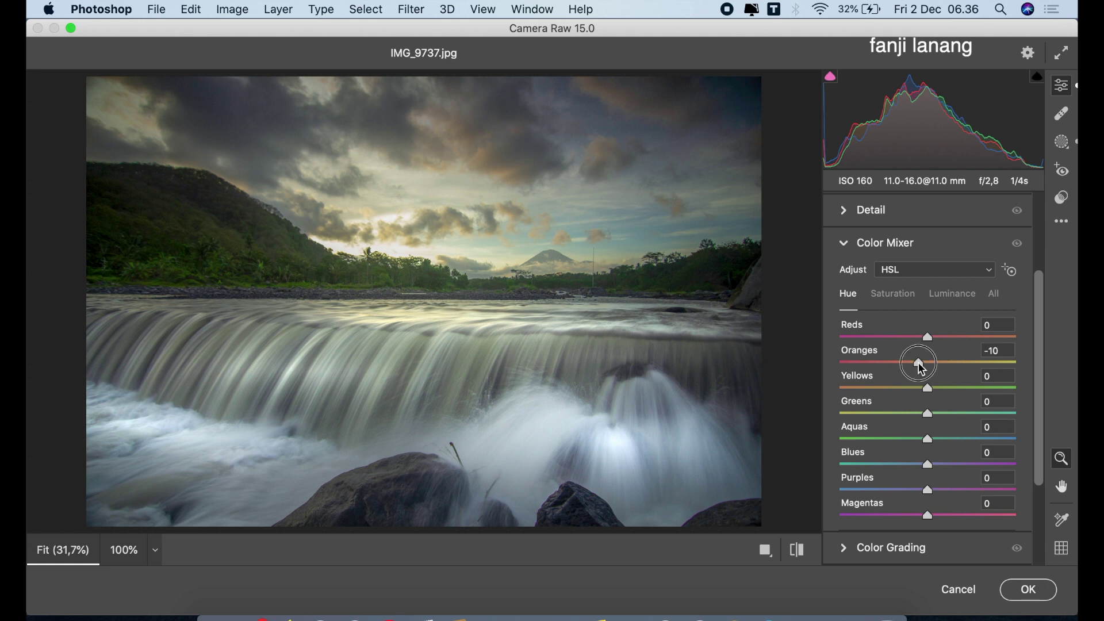
mouse_move(921, 389)
left_mouse_down()
mouse_move(893, 396)
mouse_move(914, 401)
left_mouse_up()
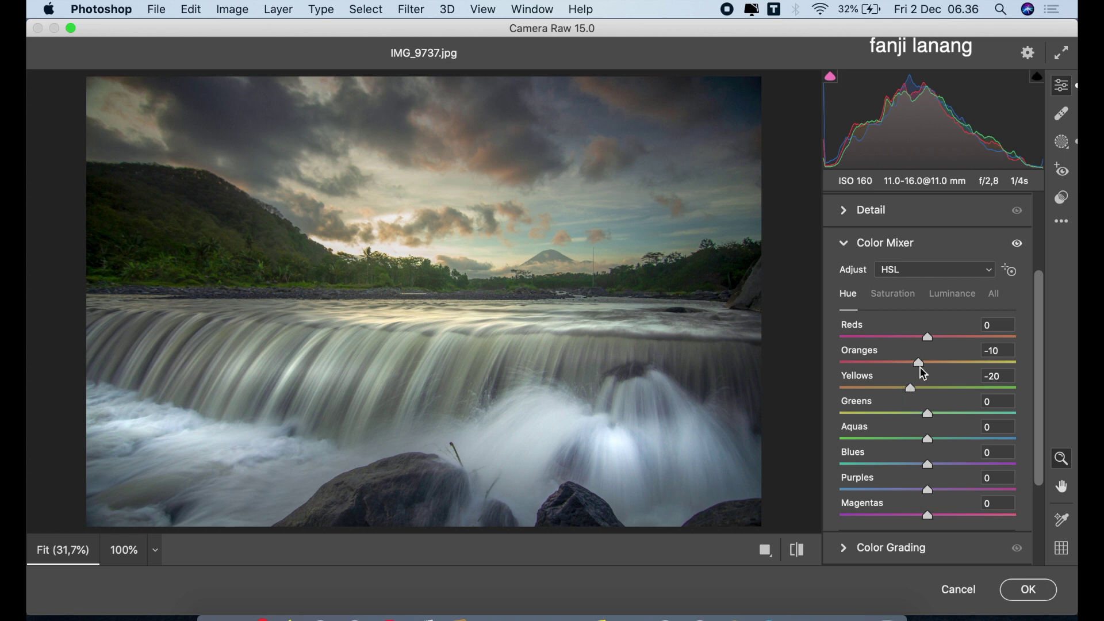
Step: Raise the saturation of the yellows, aquas and blues in the Color Mixer
left_click(895, 294)
left_click_drag(933, 383, 957, 387)
left_click_drag(949, 445, 959, 471)
Step: Adjust the hue of the aquas and blues in the Color Mixer
left_click(846, 299)
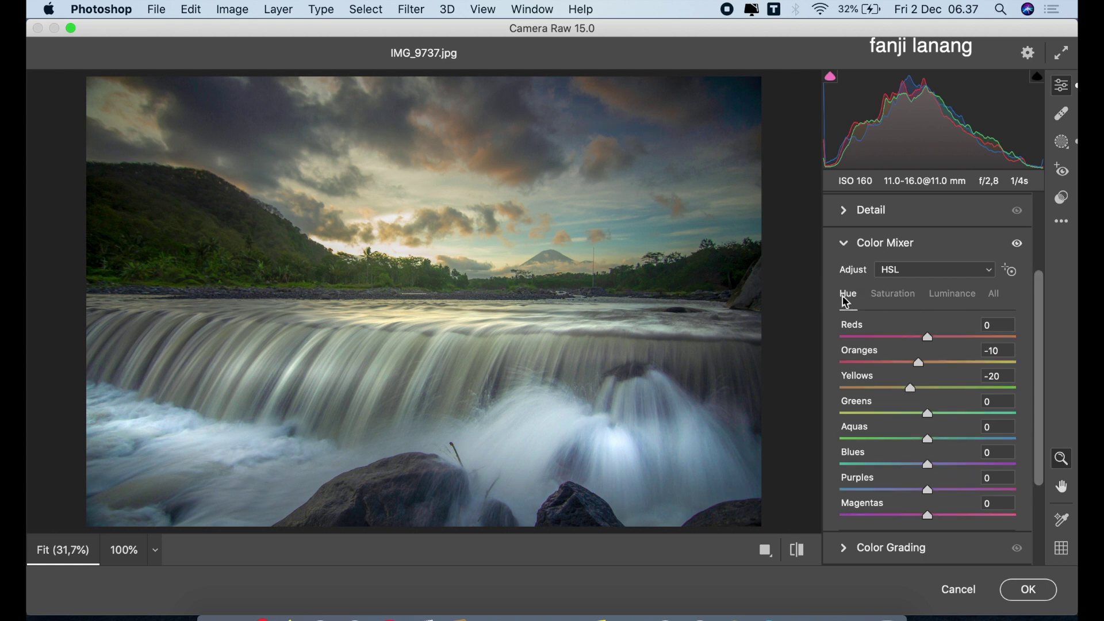
left_click_drag(936, 443, 944, 475)
left_click(927, 467)
left_click(844, 244)
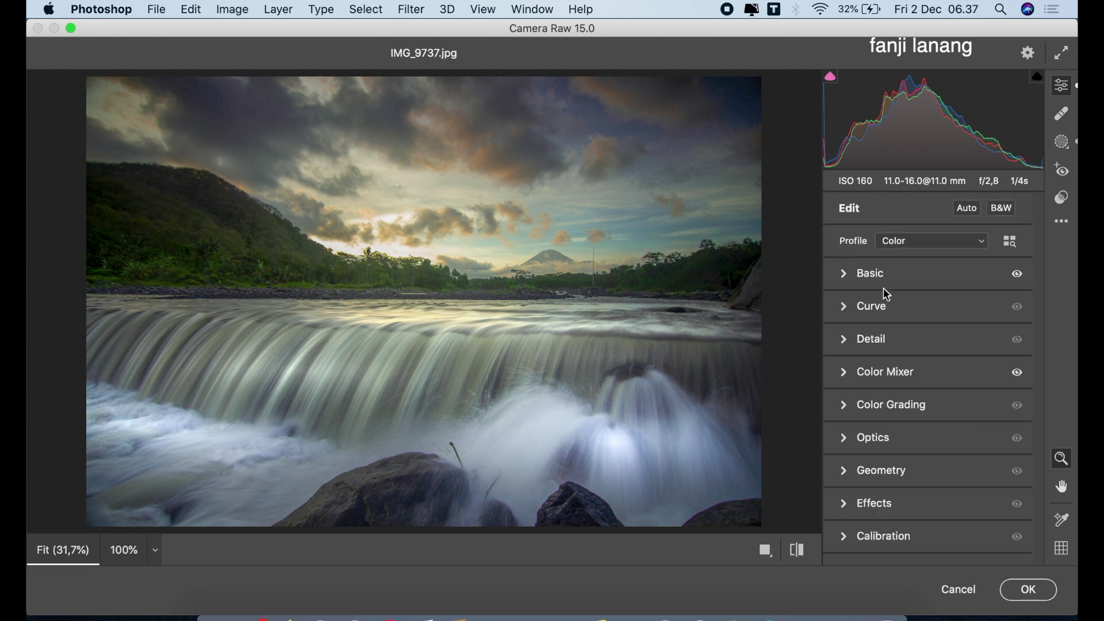
Step: Set the photo's overall Dehaze to +20
left_click(850, 284)
left_click_drag(1040, 353, 1039, 414)
left_click(913, 446)
left_click(938, 444)
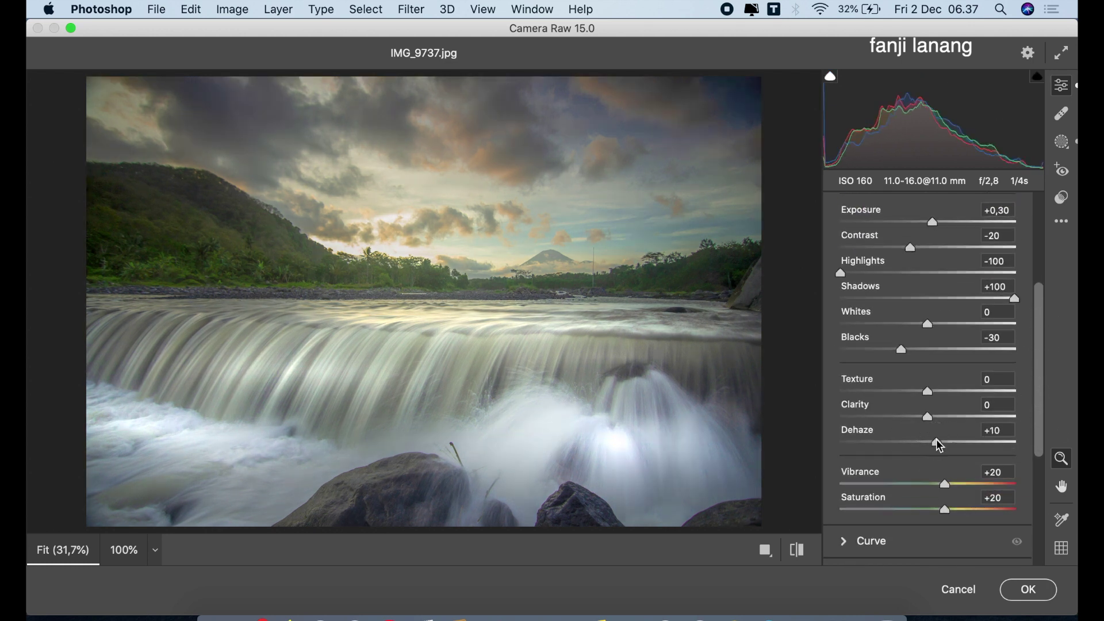
left_click(944, 446)
left_click_drag(943, 446, 950, 460)
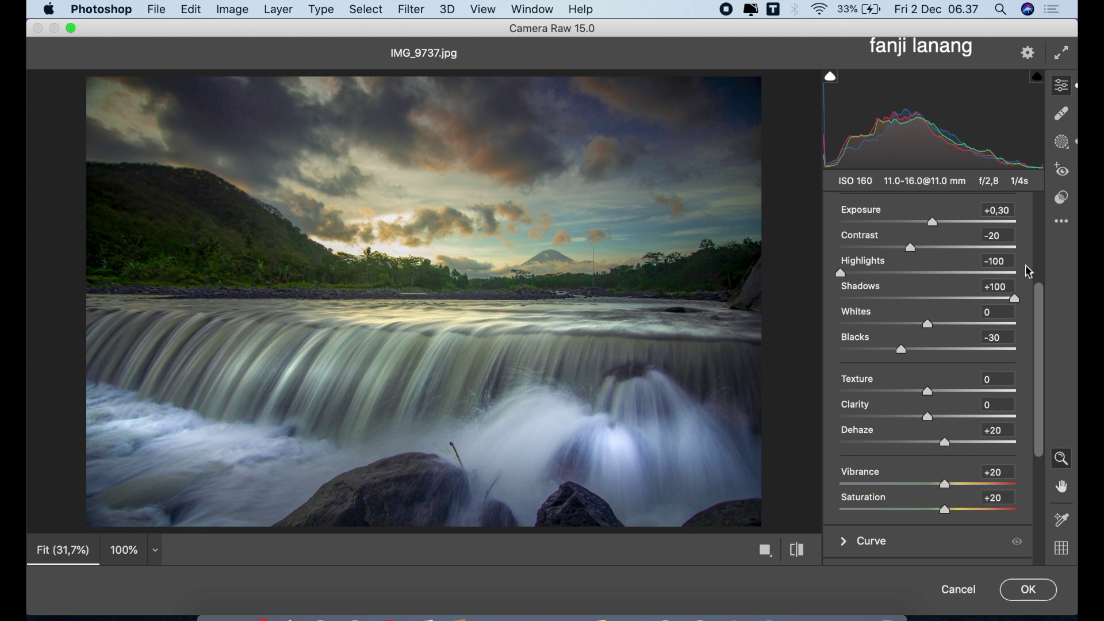
Step: Compare the before and after views and apply the Camera Raw edits to the layer
left_click(1037, 248)
left_click(805, 550)
left_click(801, 550)
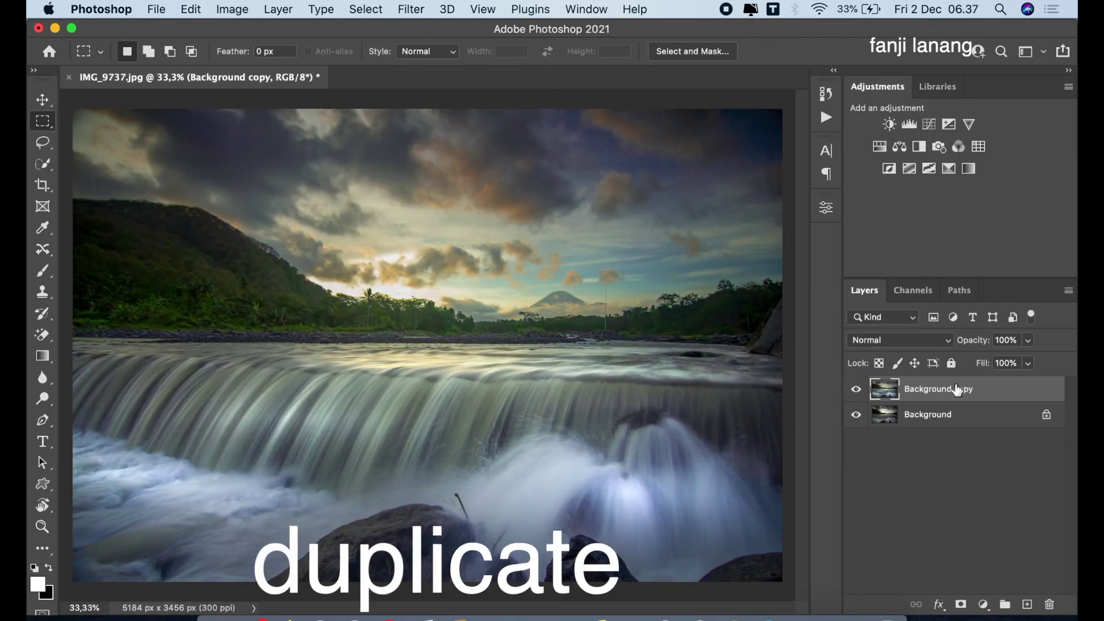
Step: Duplicate the Background copy layer and apply a Good-quality Zoom Radial Blur to the duplicate, with its blur center moved toward the lower left
left_click_drag(957, 389, 1028, 604)
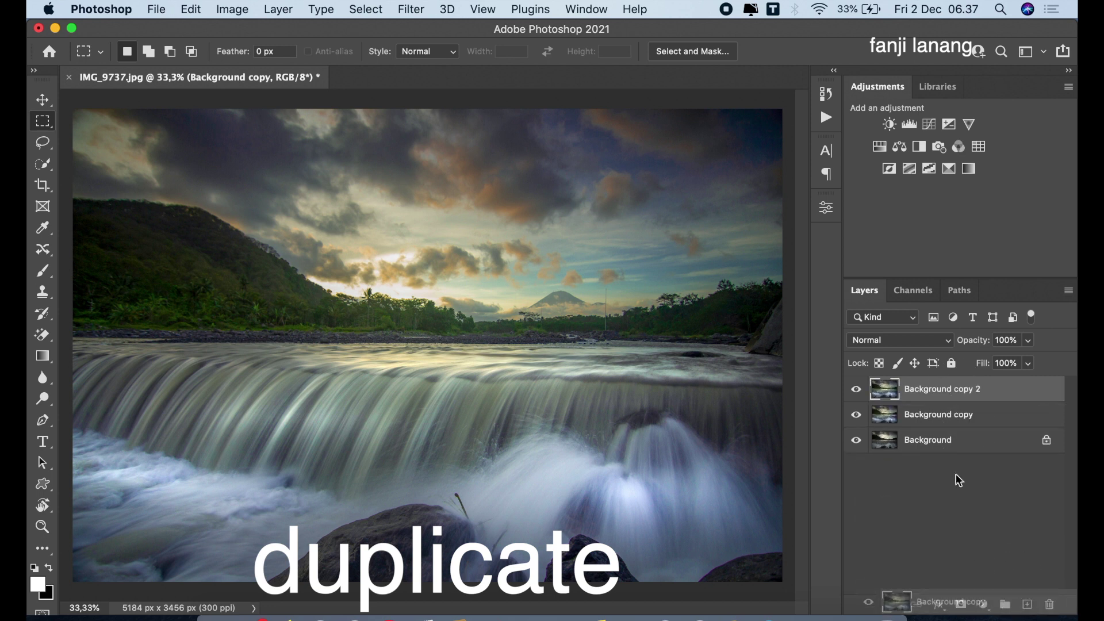
left_click(229, 10)
mouse_move(408, 12)
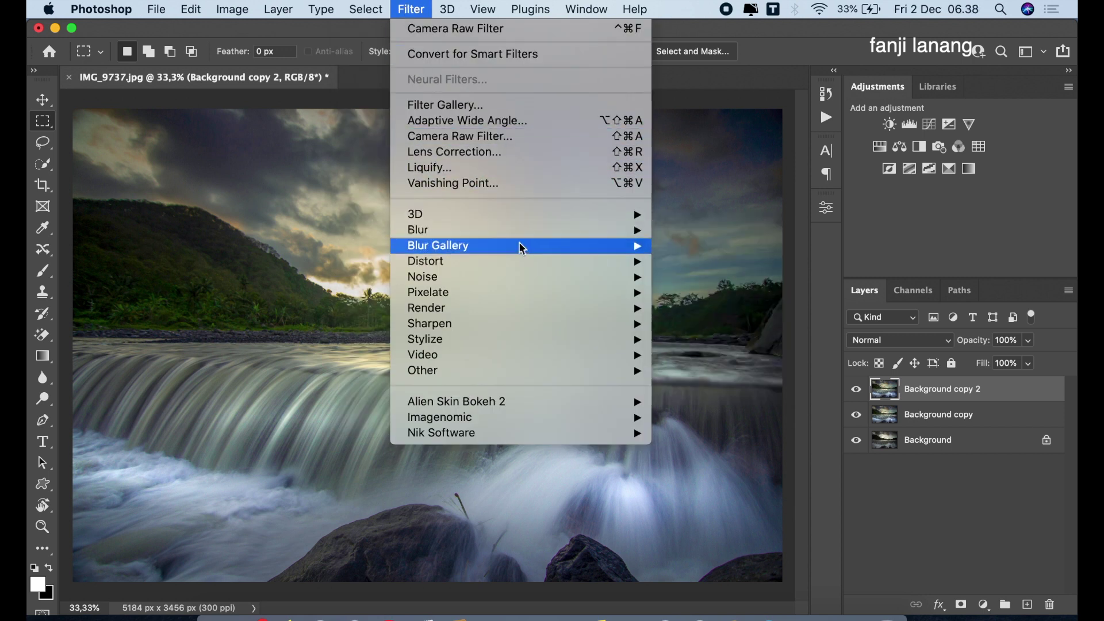
mouse_move(522, 247)
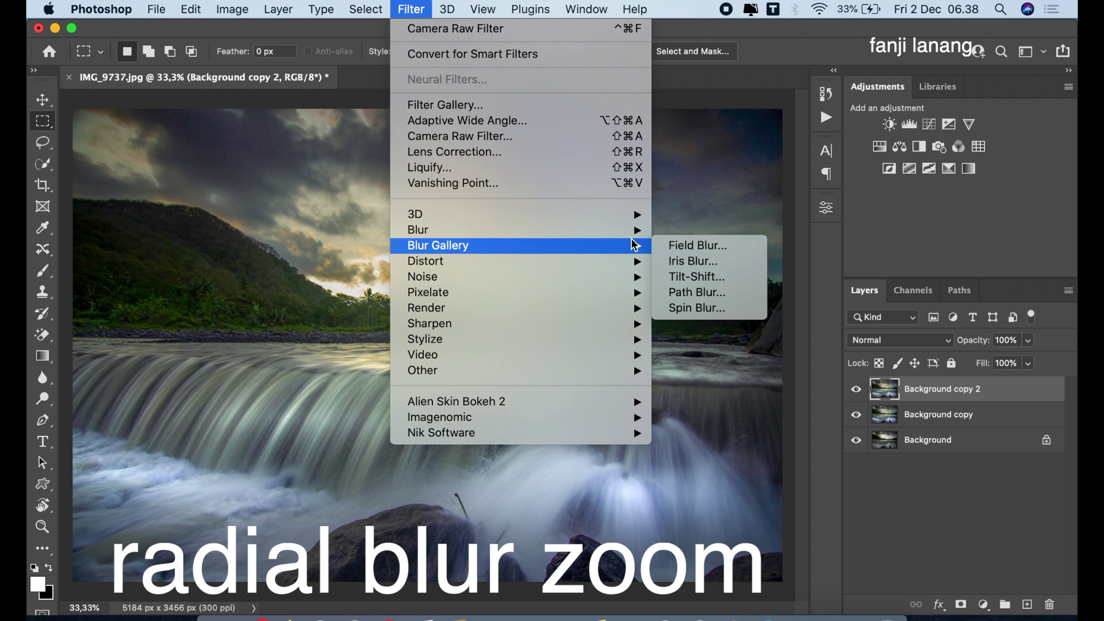
mouse_move(624, 241)
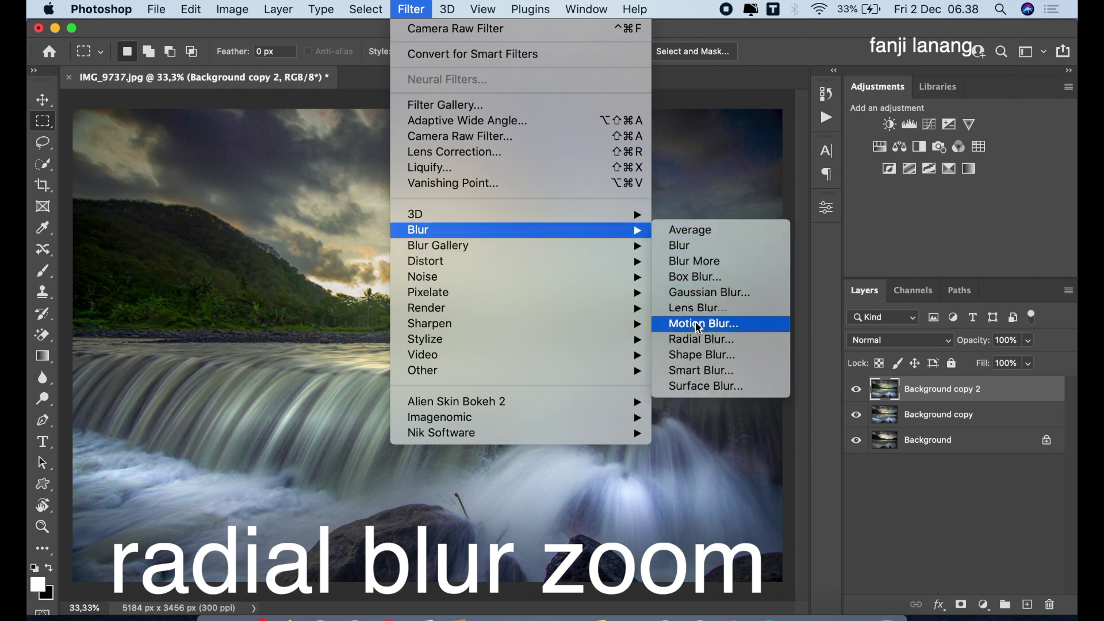
left_click(701, 340)
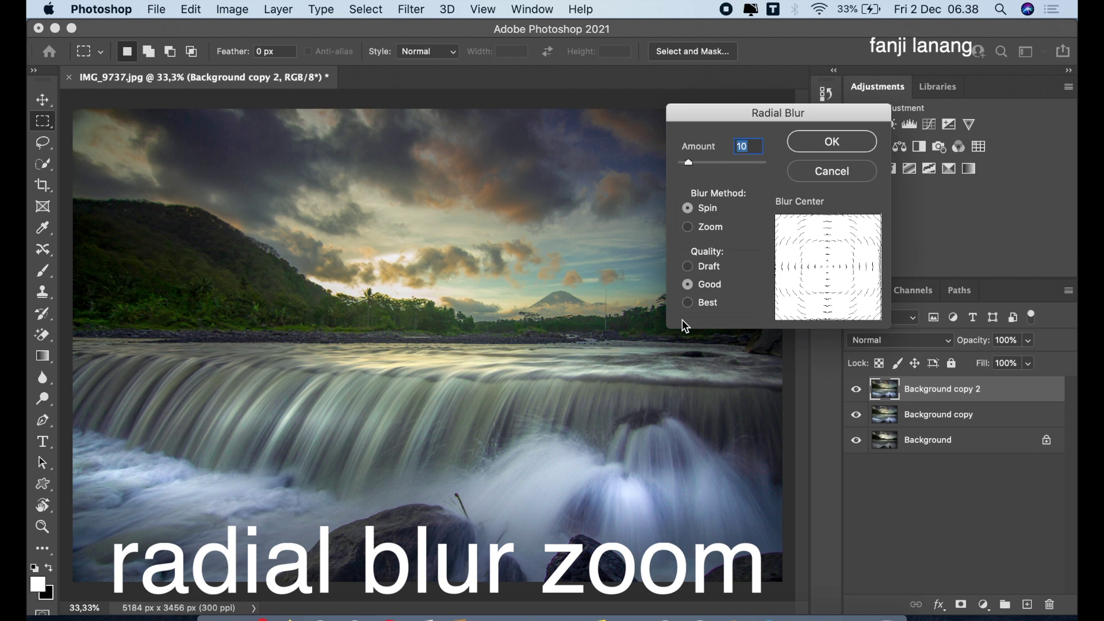
left_click(691, 226)
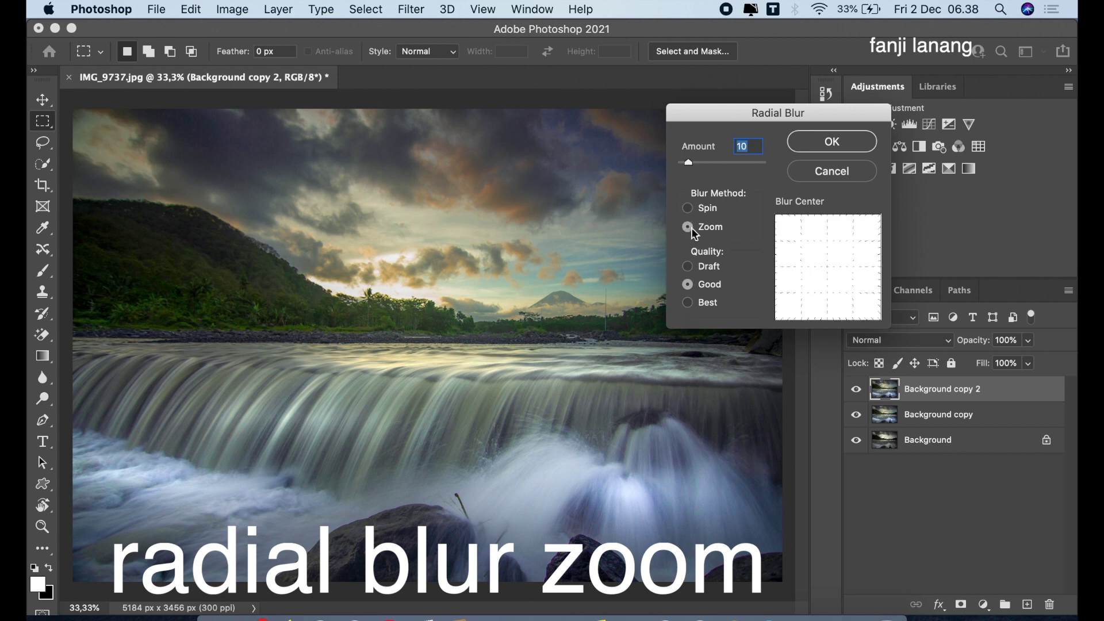
left_click_drag(827, 269, 806, 287)
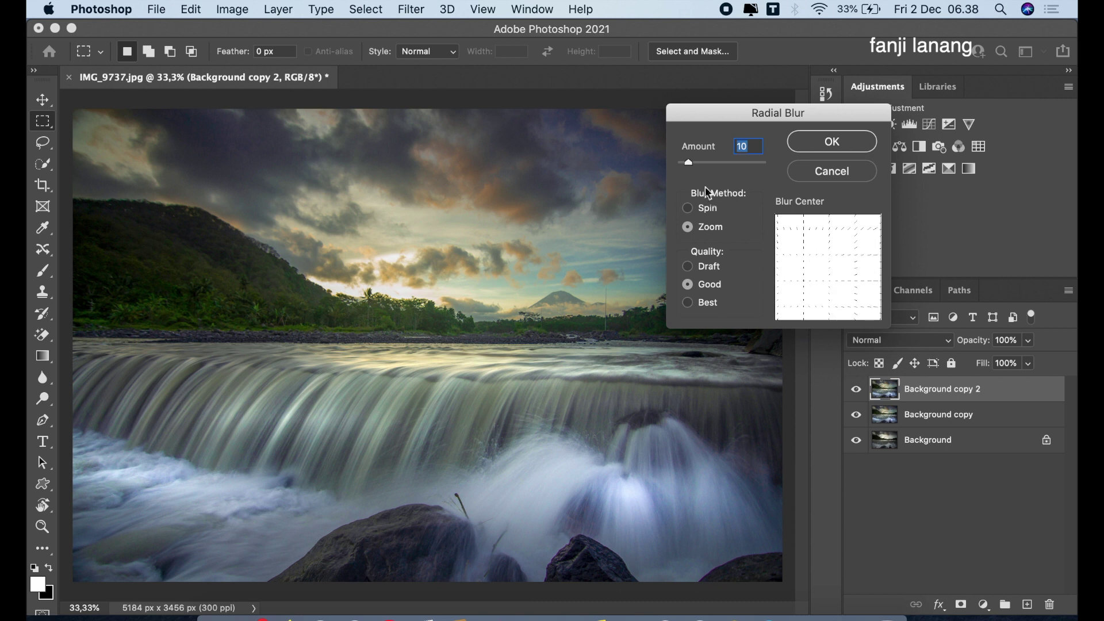
left_click_drag(694, 164, 697, 164)
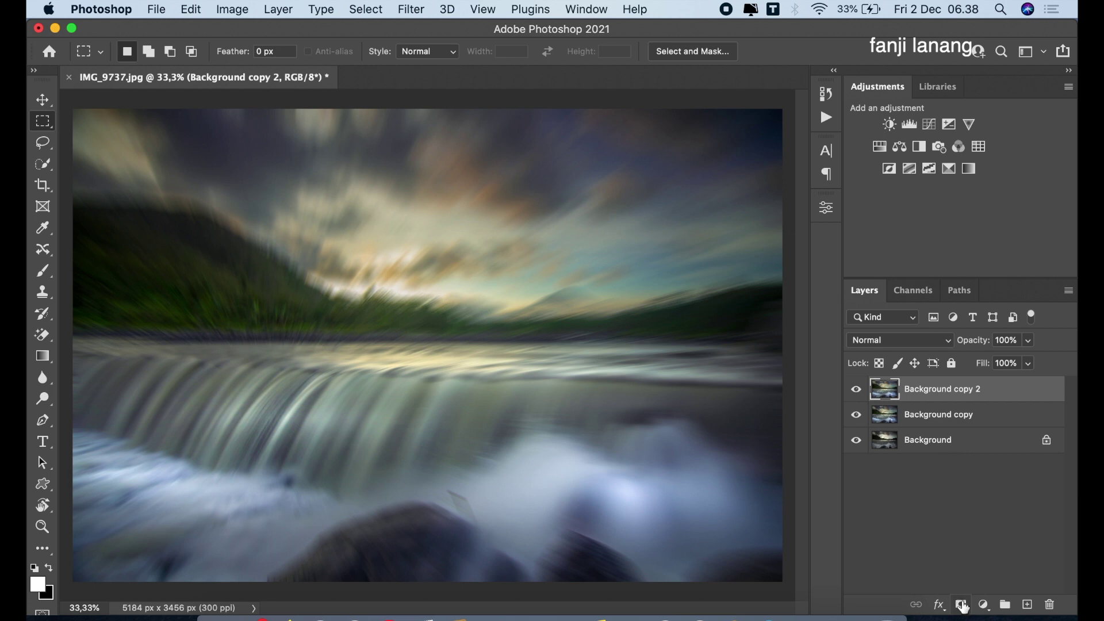
Step: Add a layer mask to the blurred Background copy 2 layer and invert it to hide the blur
left_click(961, 605)
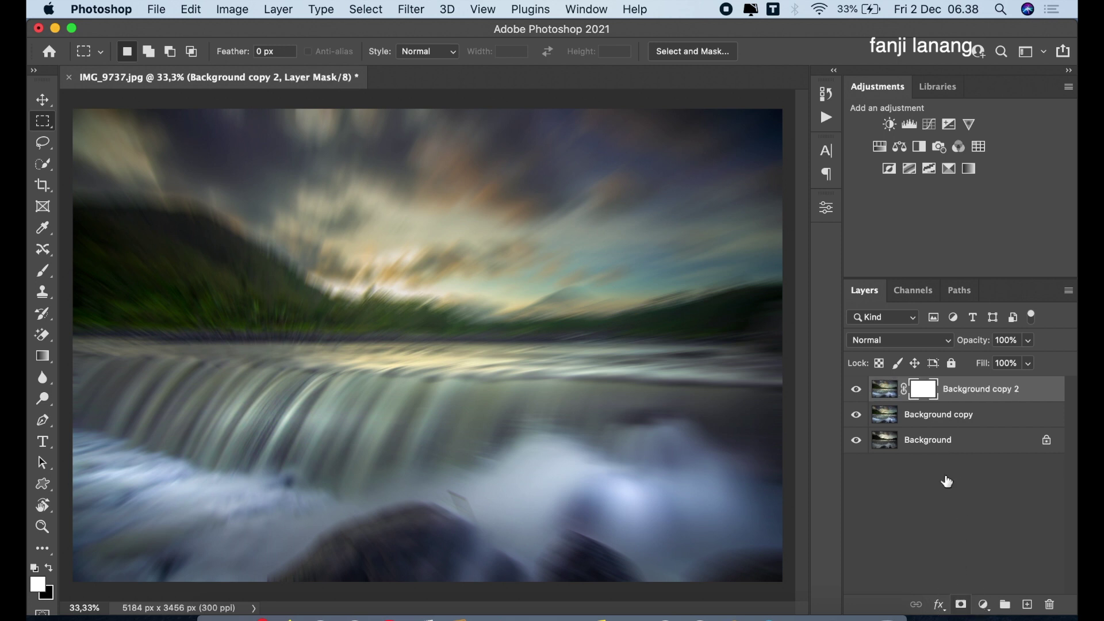
left_click(220, 12)
mouse_move(374, 54)
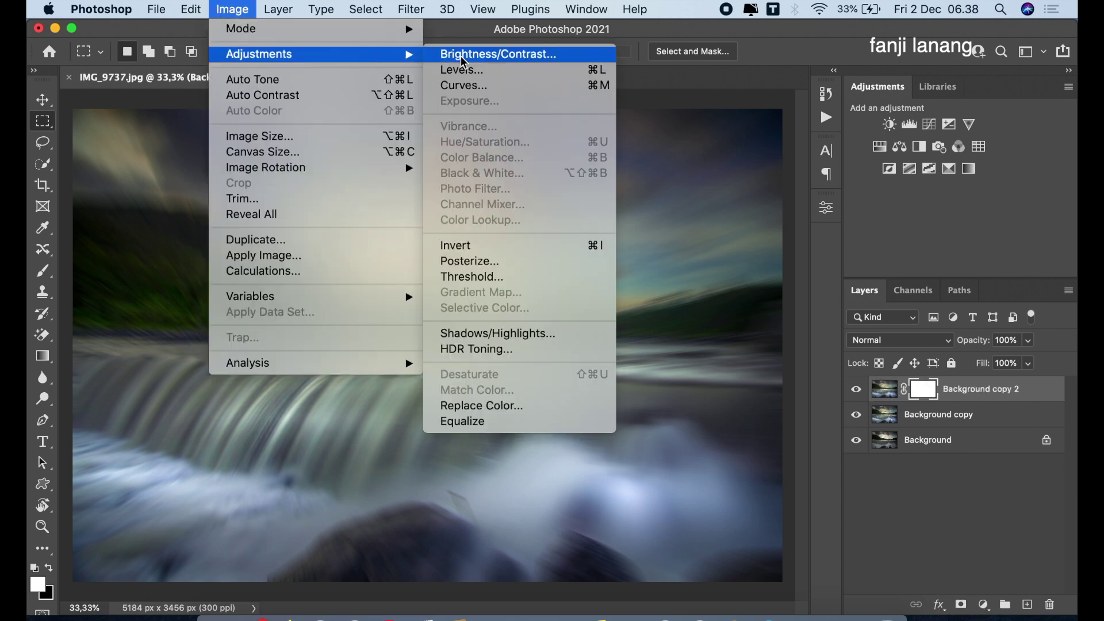
left_click(508, 245)
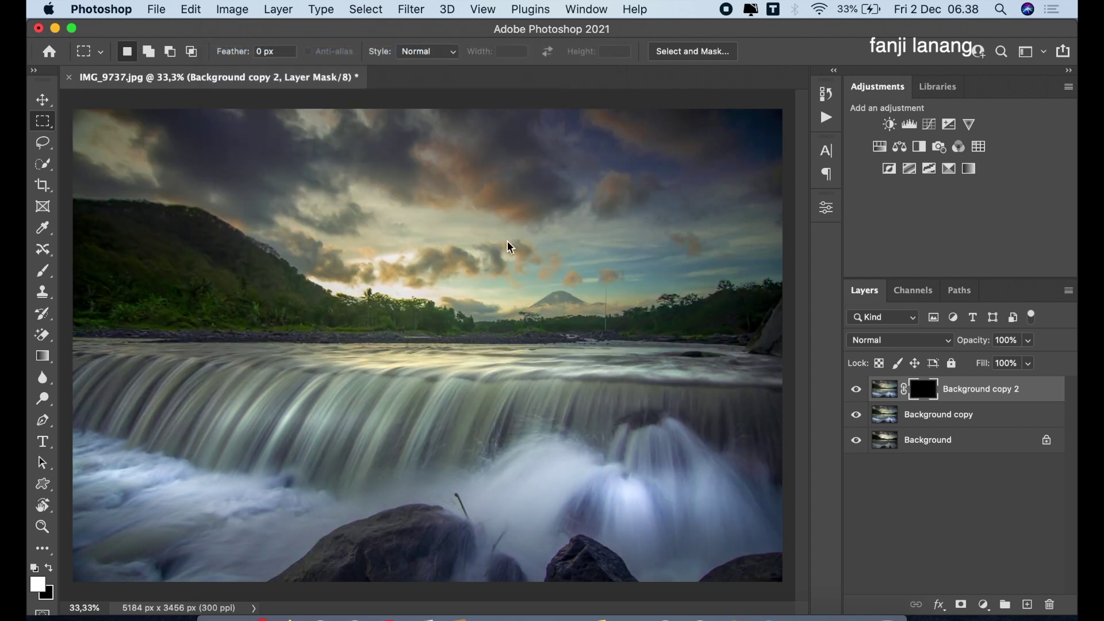
Step: Reveal the zoom blur in the upper clouds by painting white on the layer mask with a soft 500 px brush
left_click(42, 270)
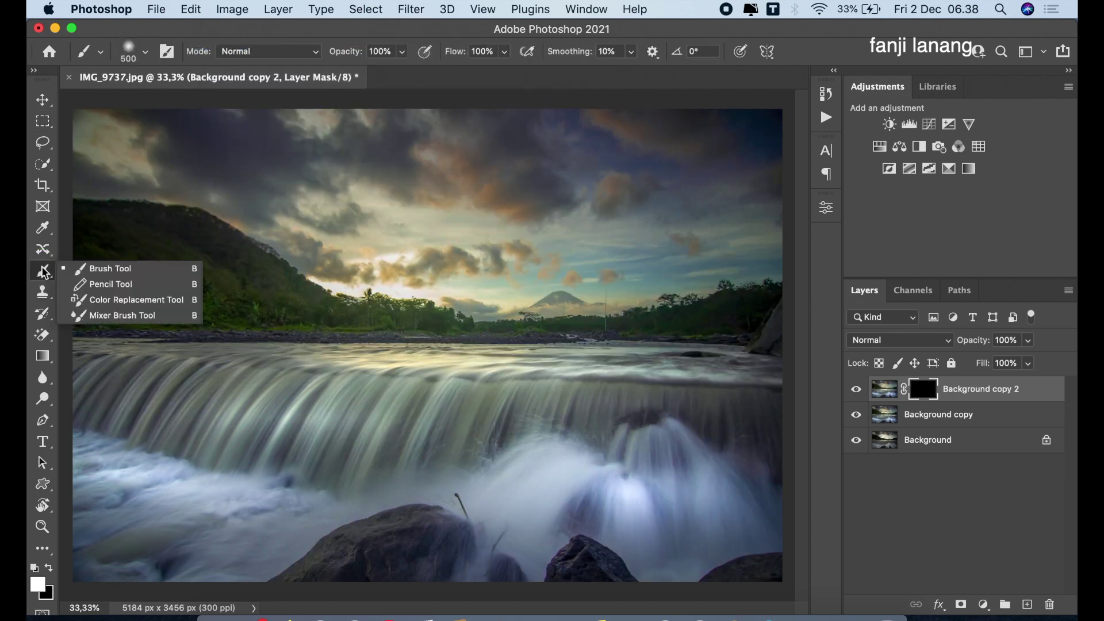
left_click(94, 268)
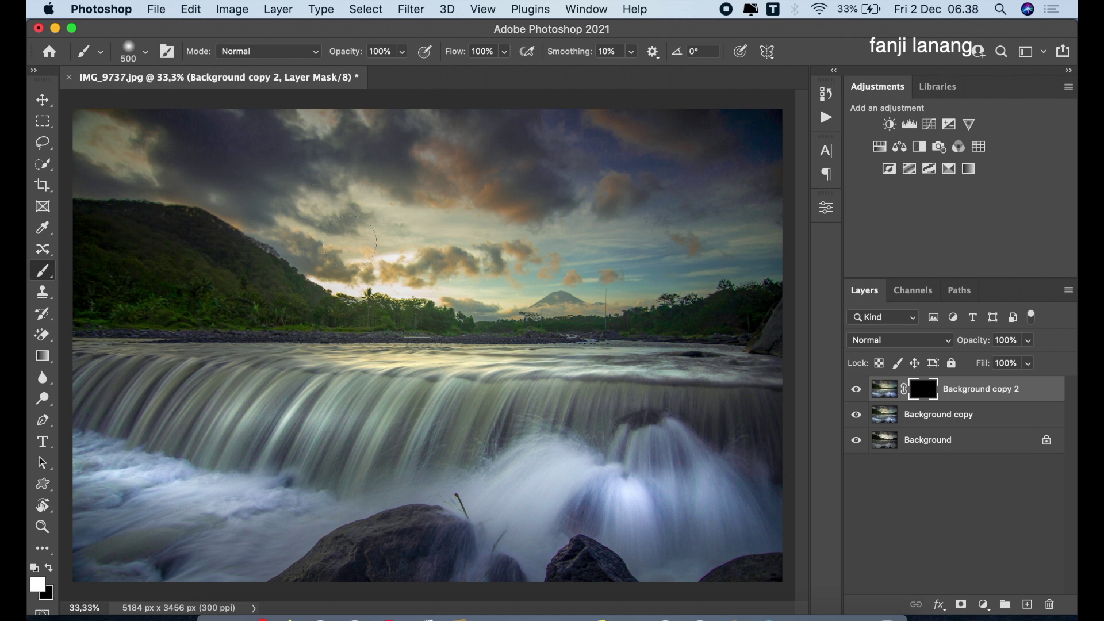
mouse_move(362, 224)
left_mouse_down()
mouse_move(259, 167)
mouse_move(103, 110)
left_mouse_up()
left_click_drag(262, 157, 335, 109)
left_click_drag(377, 155, 390, 107)
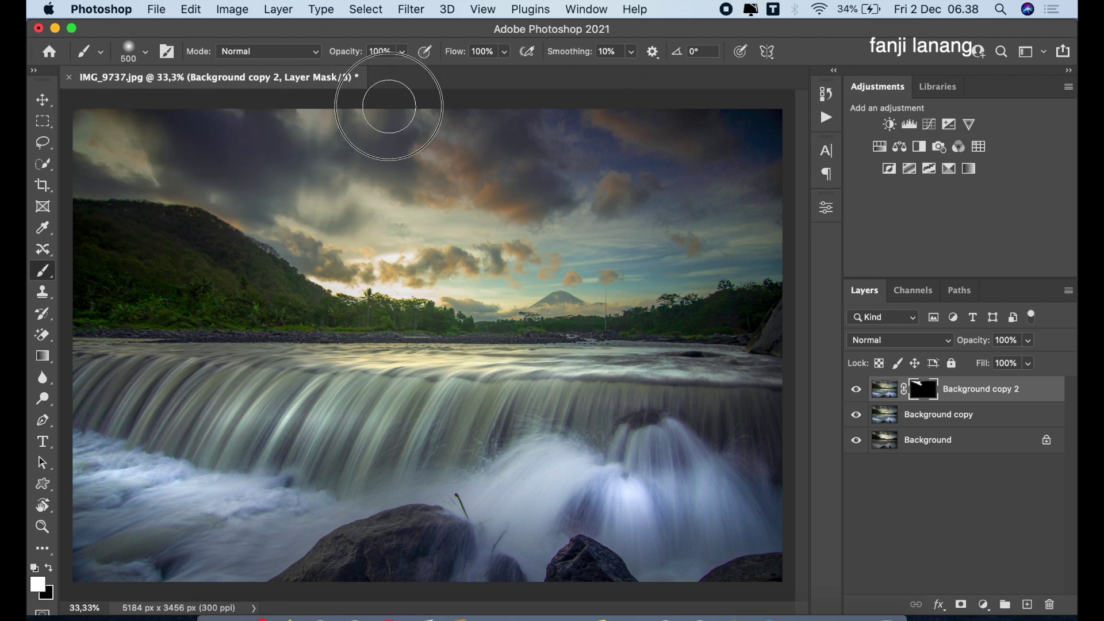
left_click_drag(427, 178, 524, 111)
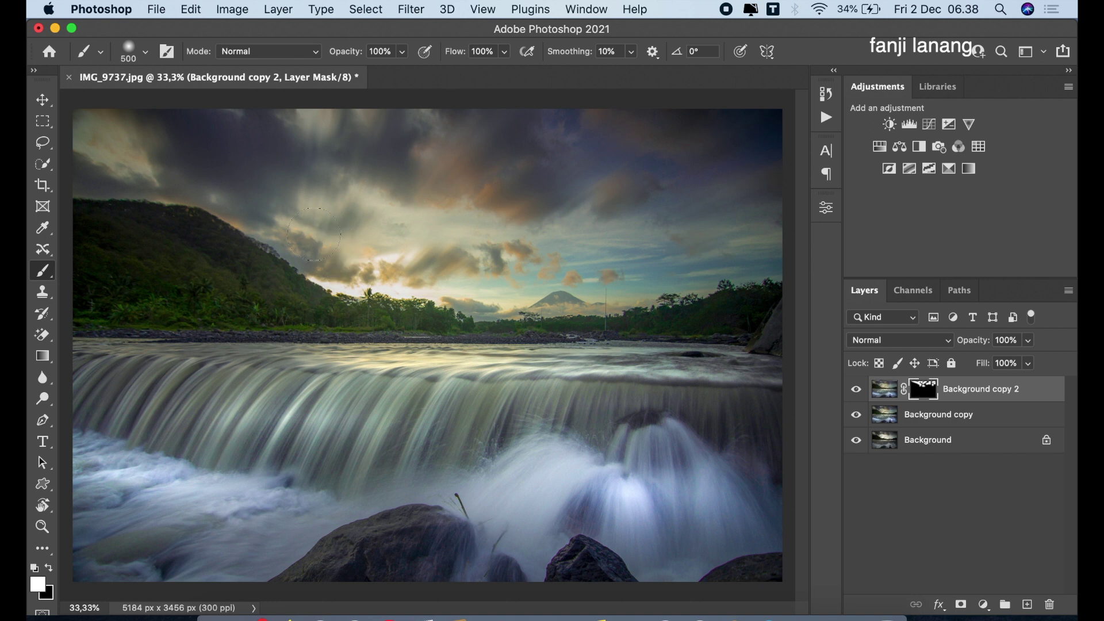
Step: Extend the revealed blur to the lower clouds, undoing the last stroke, and compare the photo with the blurred layer hidden
left_click_drag(480, 251, 535, 237)
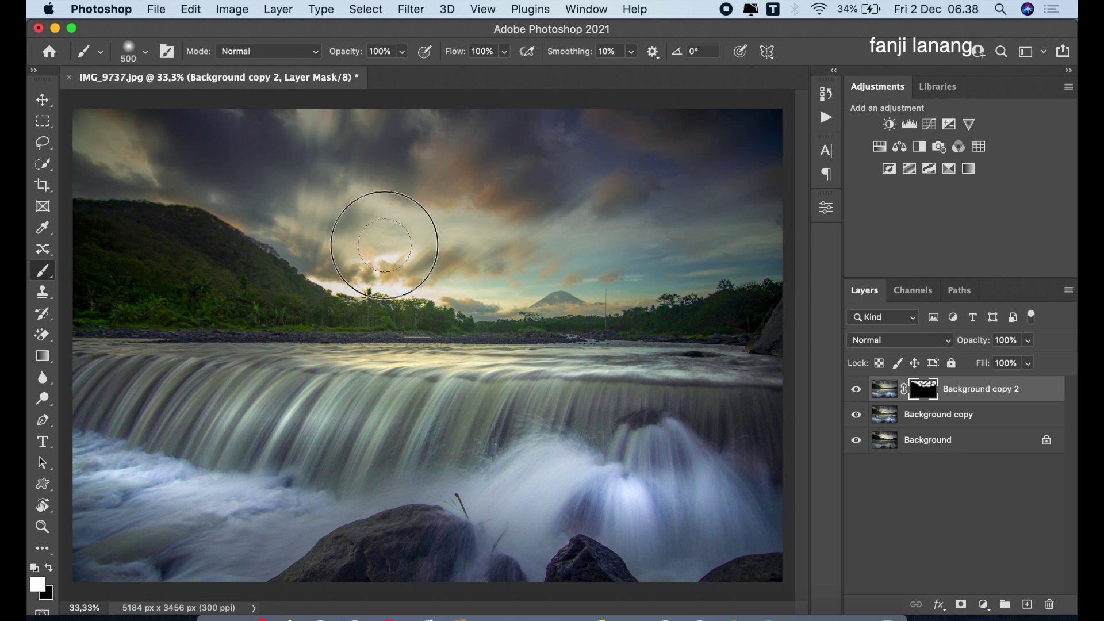
key("super+z")
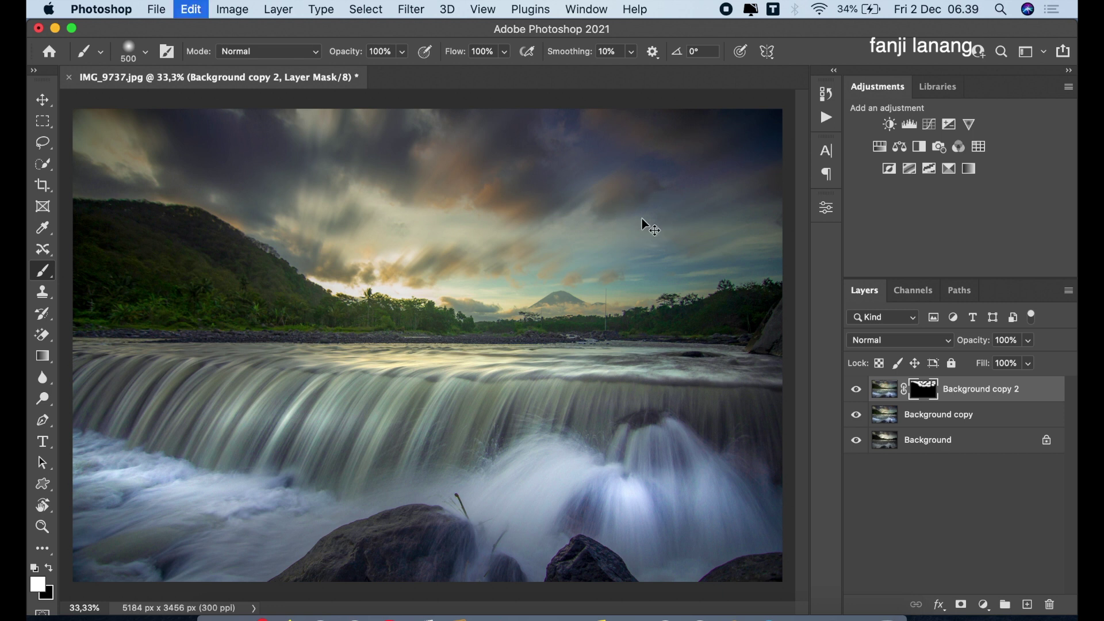
left_click(567, 141)
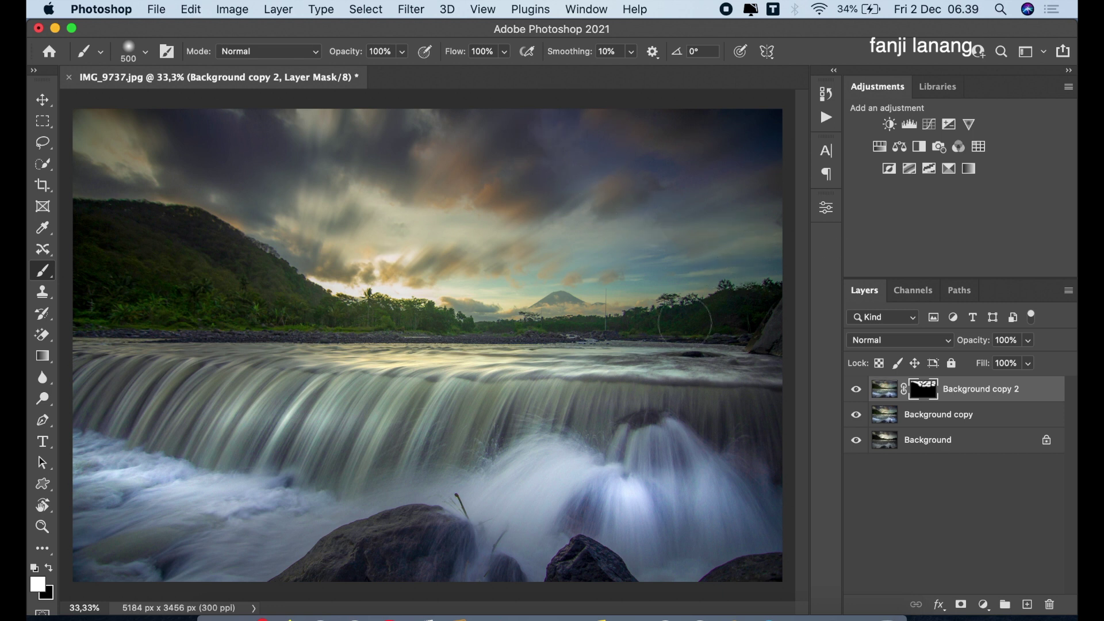
left_click(858, 391)
left_click(857, 394)
Step: Add a Brightness/Contrast adjustment layer above the blurred layer and set its brightness to 11
left_click(983, 605)
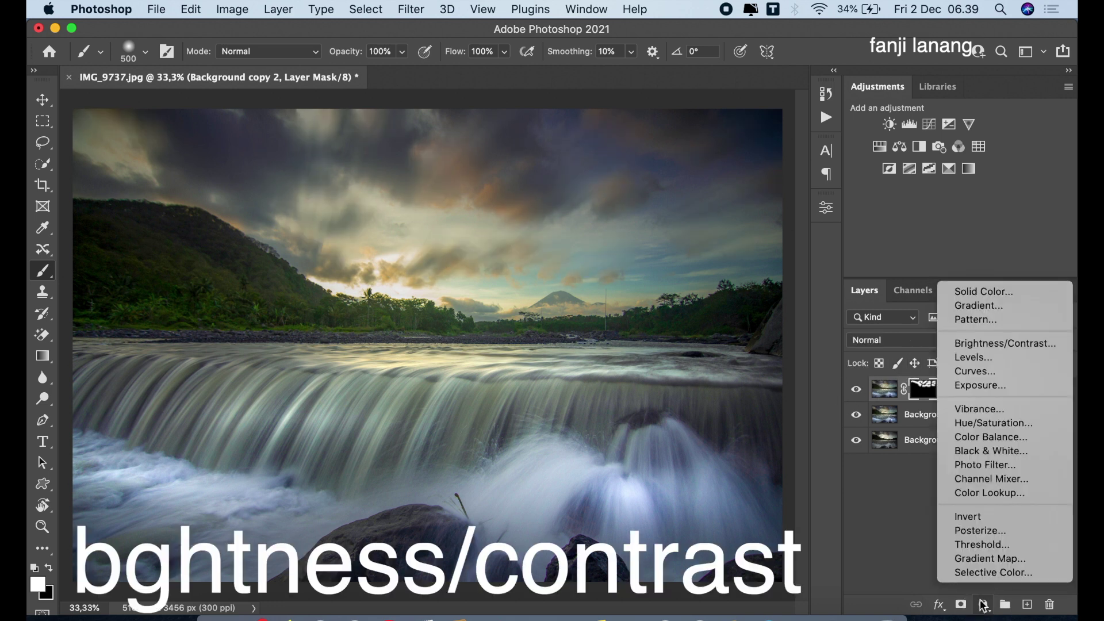
left_click(977, 344)
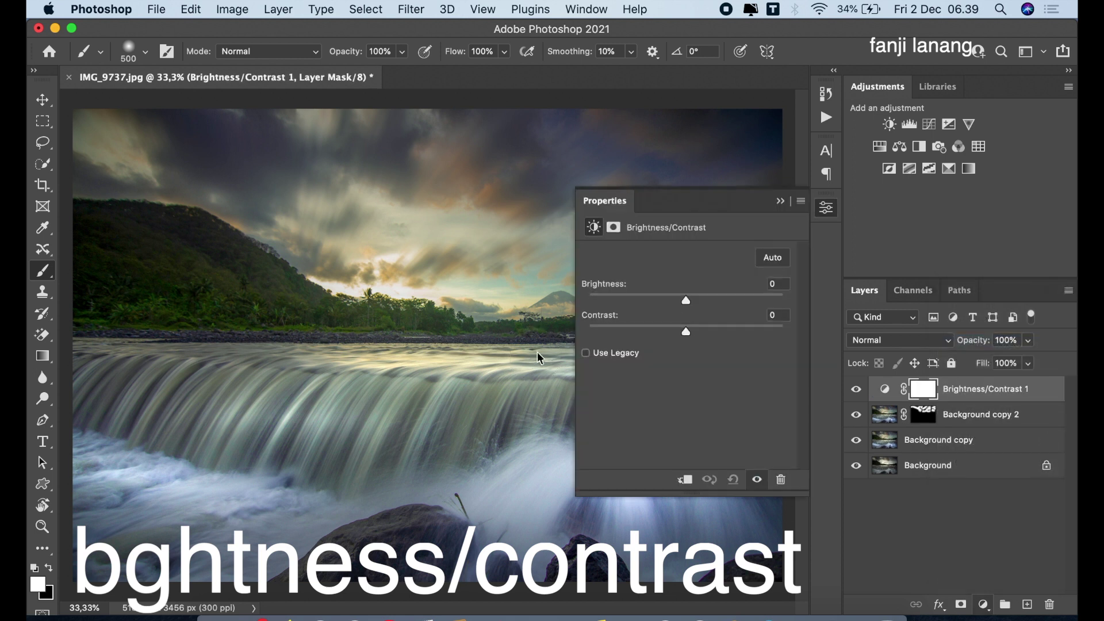
left_click(693, 298)
left_click_drag(692, 298, 694, 300)
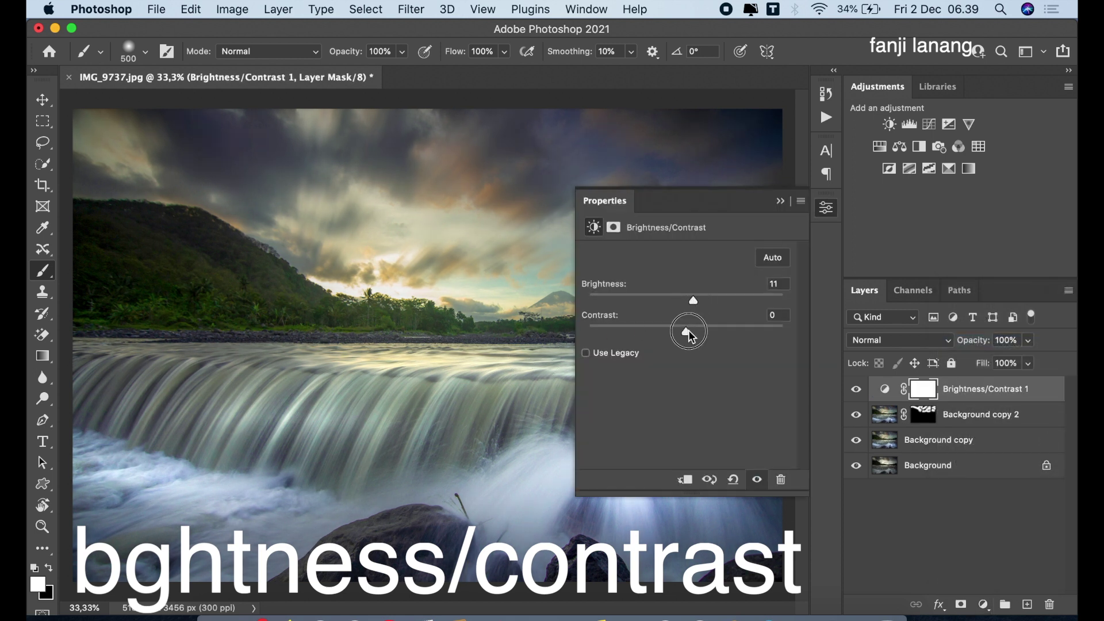
Step: Set the Brightness/Contrast adjustment's brightness to 10 and raise its contrast to about 7
left_click_drag(693, 332, 693, 332)
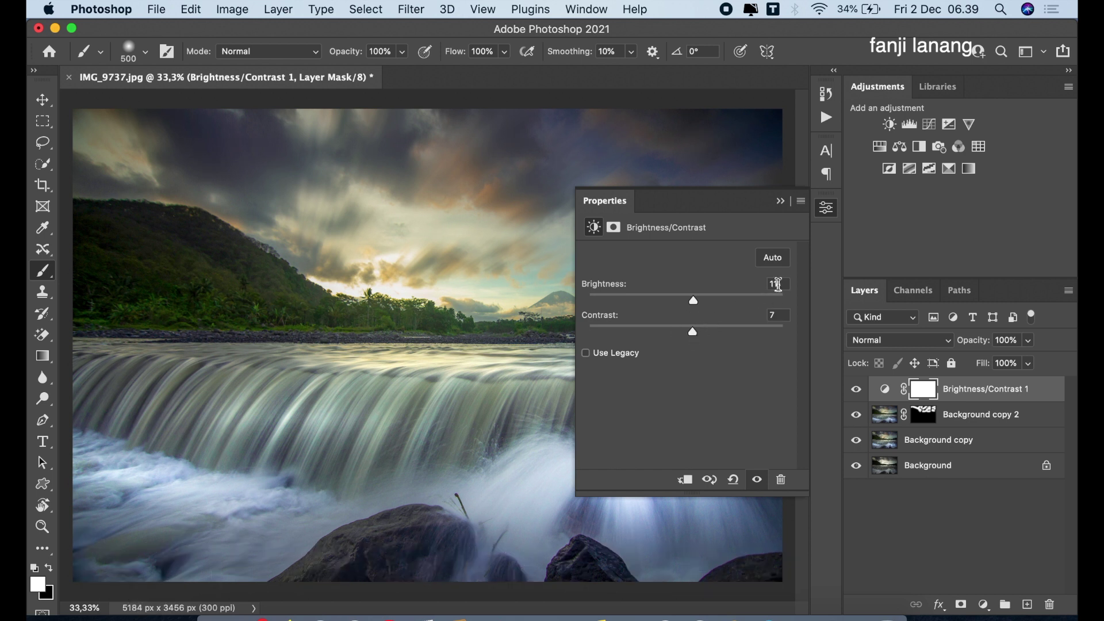
left_click_drag(783, 284, 742, 283)
type("10")
left_click_drag(783, 315, 759, 318)
left_click(780, 201)
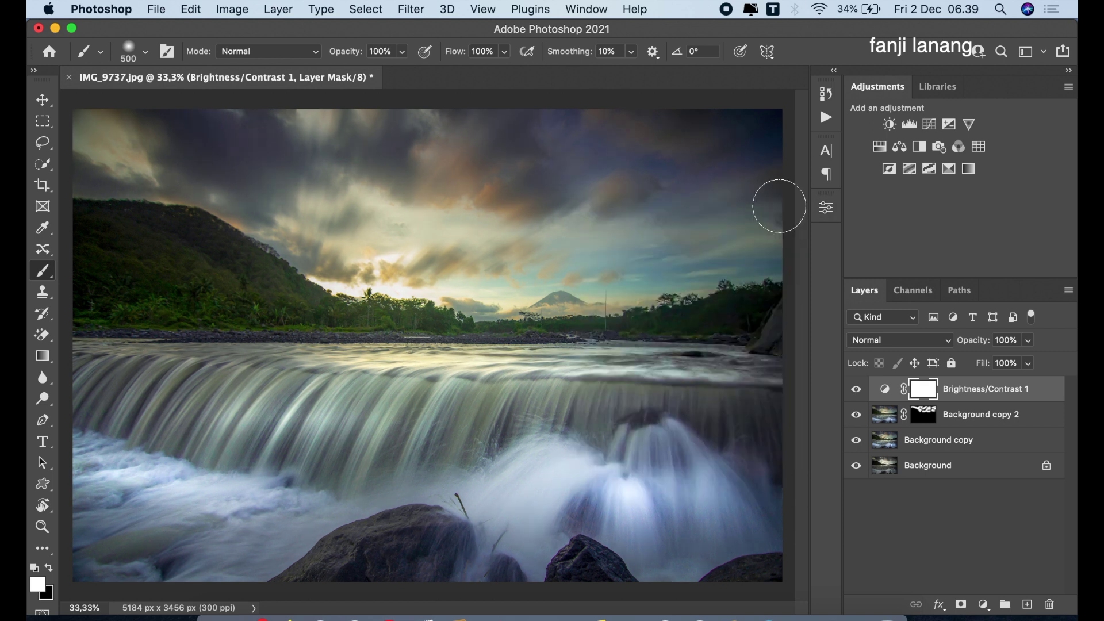
Step: Group all layers above the Background and compare the edited photo with the original by hiding and reshowing the group
left_click(955, 443)
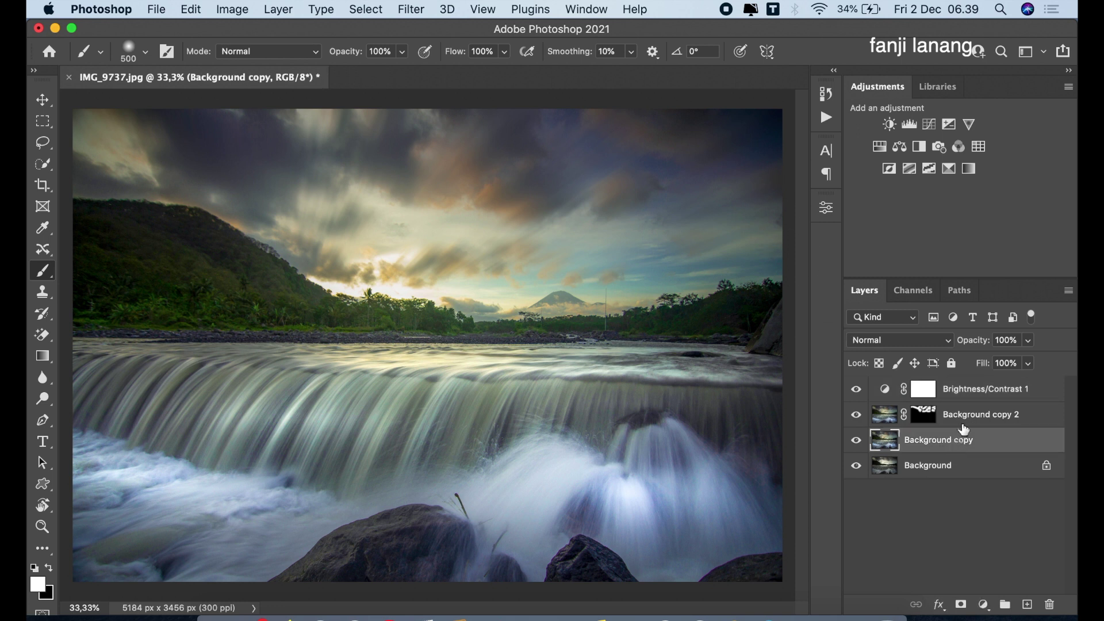
left_click(972, 398, "shift")
key("super+g")
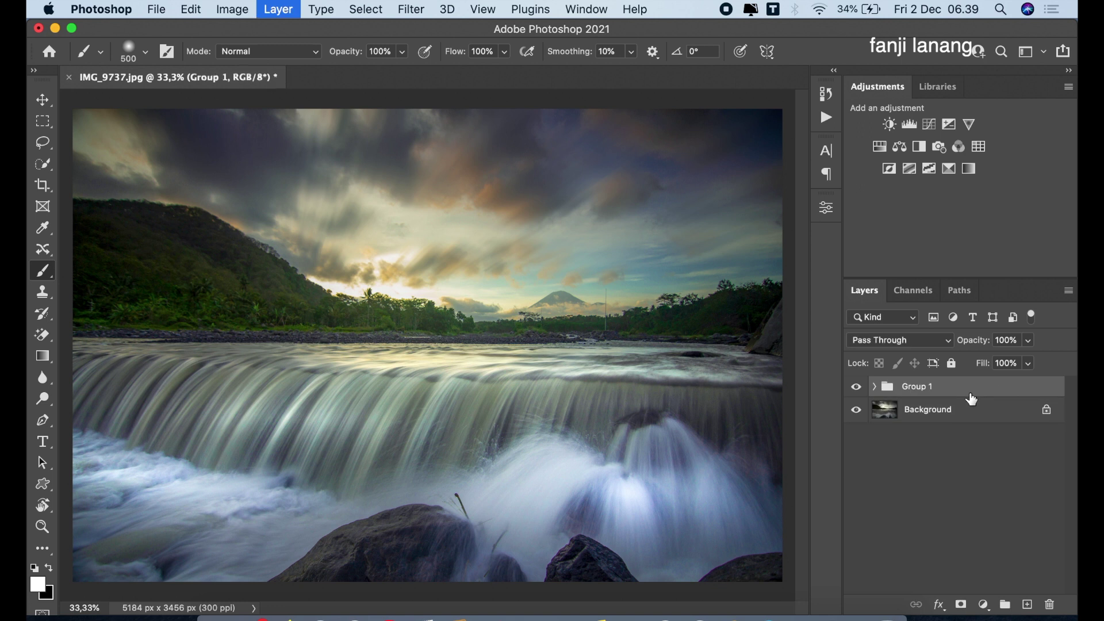
left_click(855, 389)
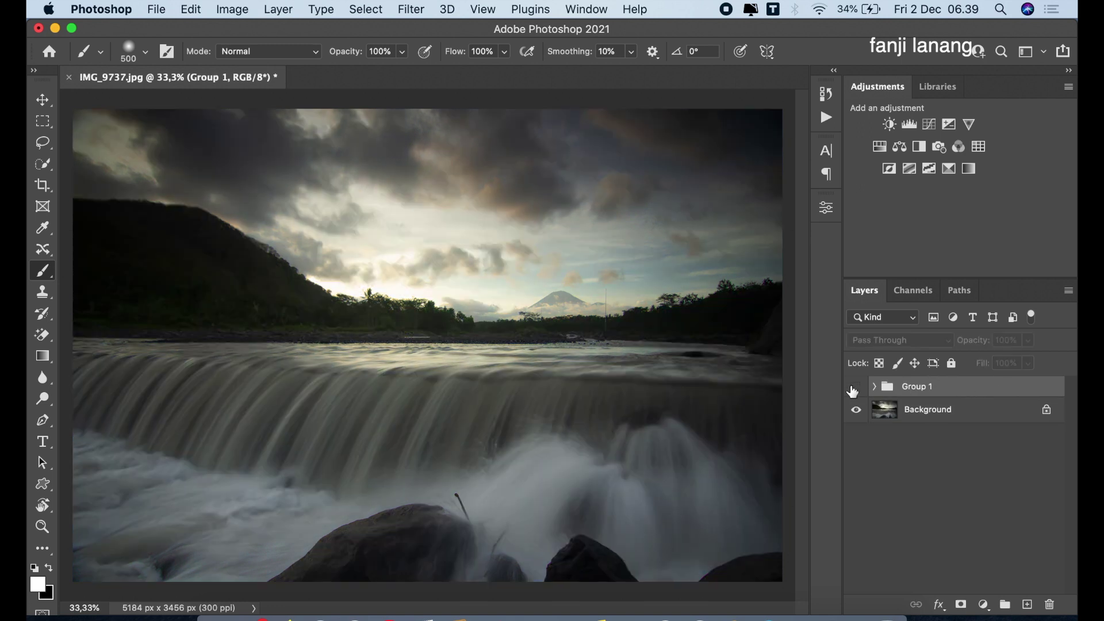
left_click(854, 388)
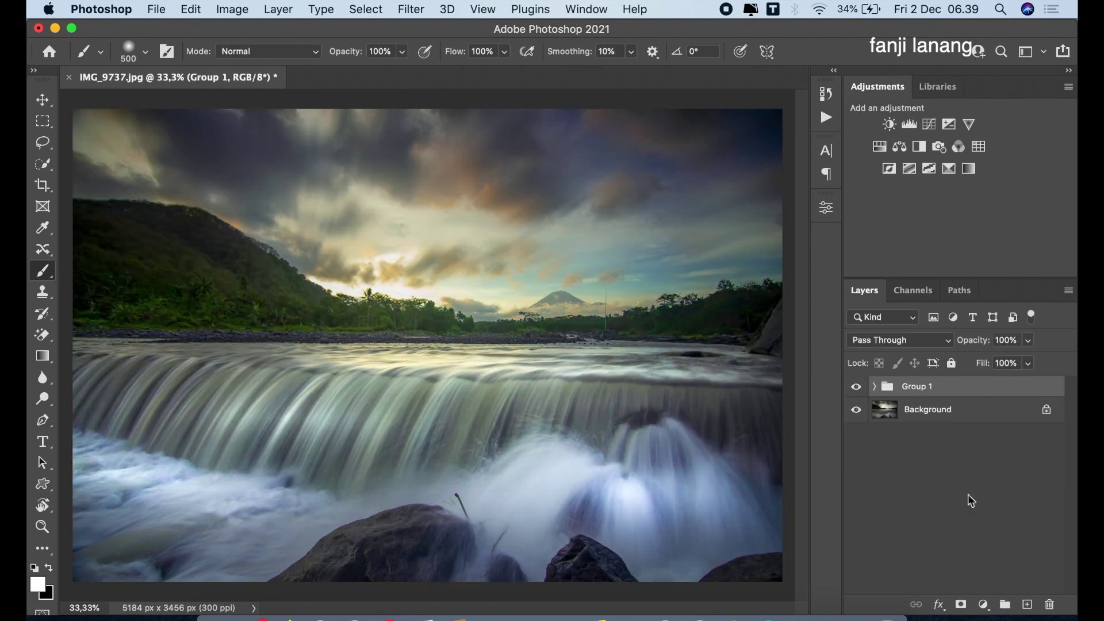
Step: Add a new empty layer above the group and choose the signature brush at 400 px for the white signature on the foreground rock
left_click(1026, 604)
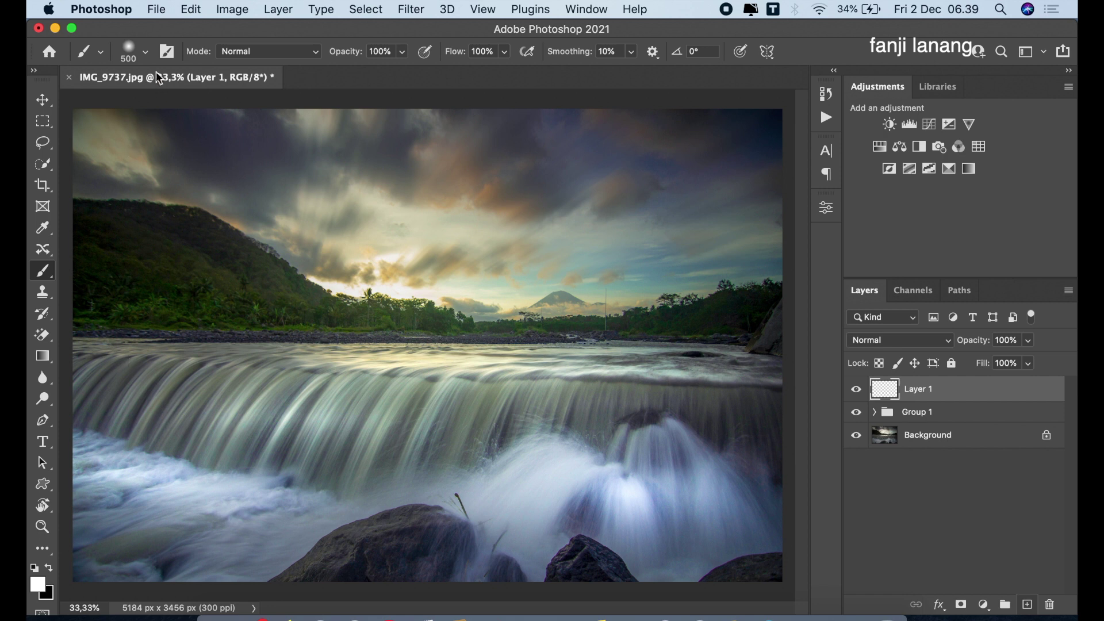
left_click(146, 52)
left_click(88, 210)
left_click(397, 71)
left_click(423, 554)
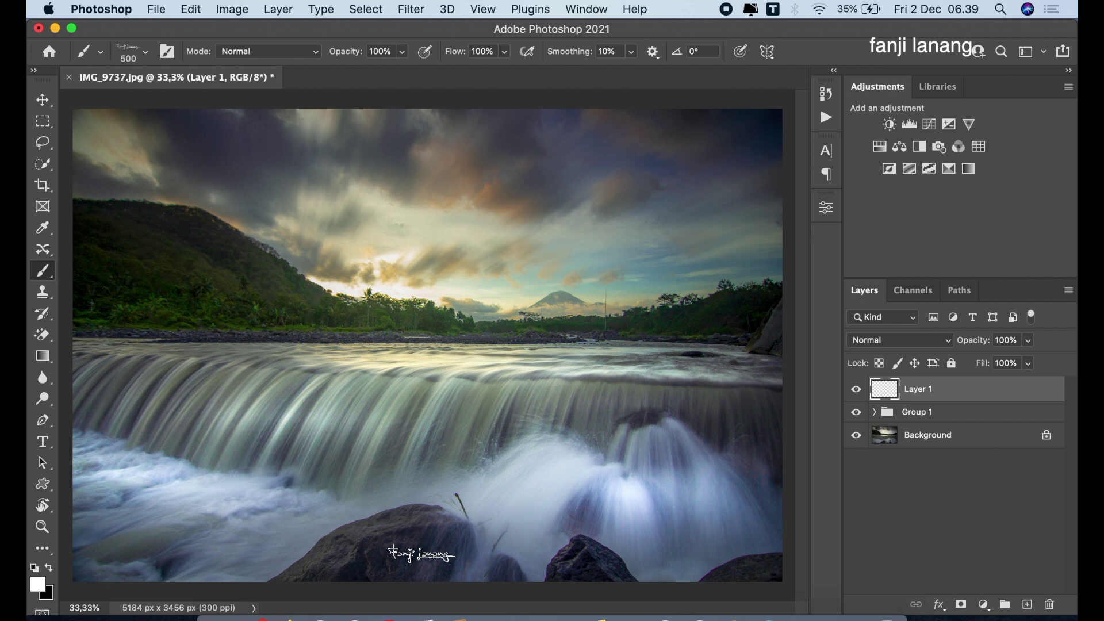
key("bracketleft")
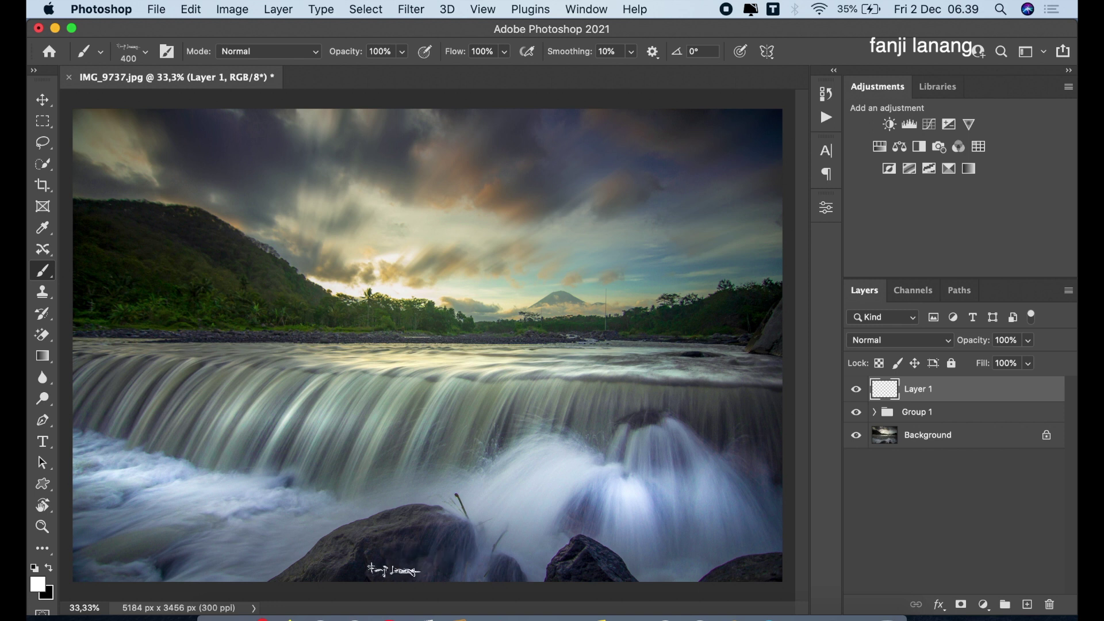